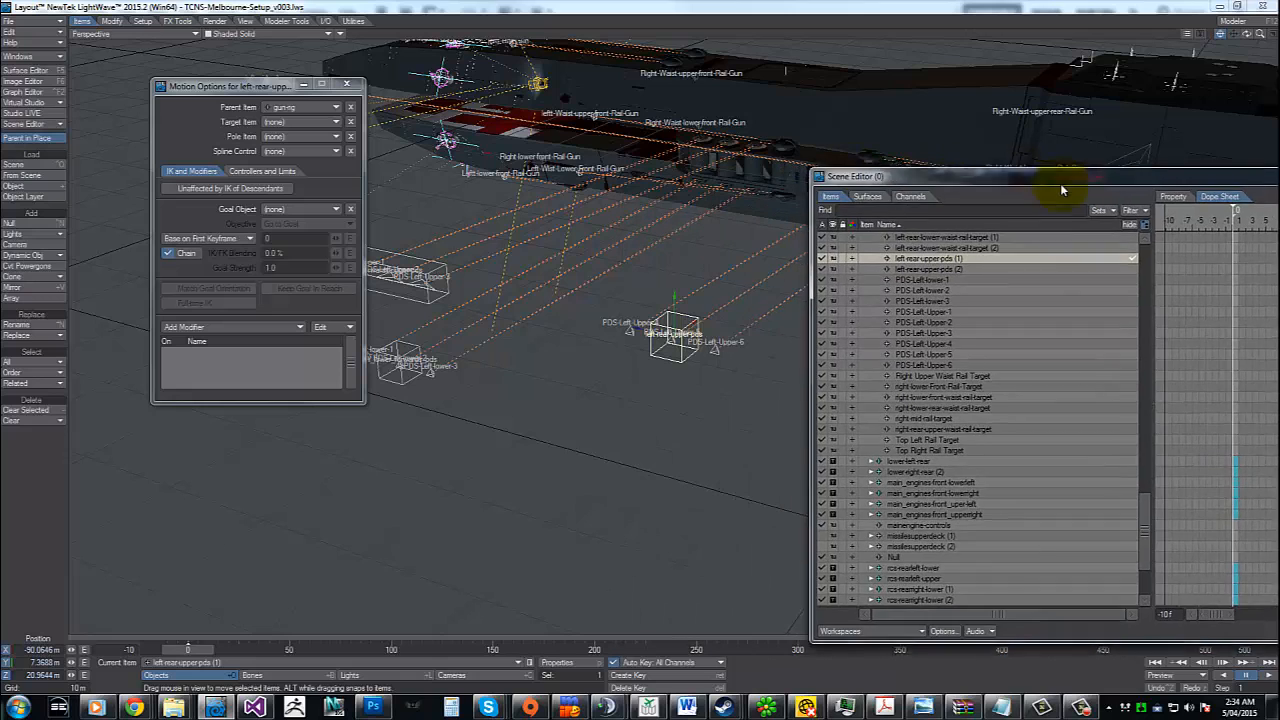
Select the PDS-Left-lower-1 target null and examine its targeting lines to the ship's left-side turrets
click(1010, 296)
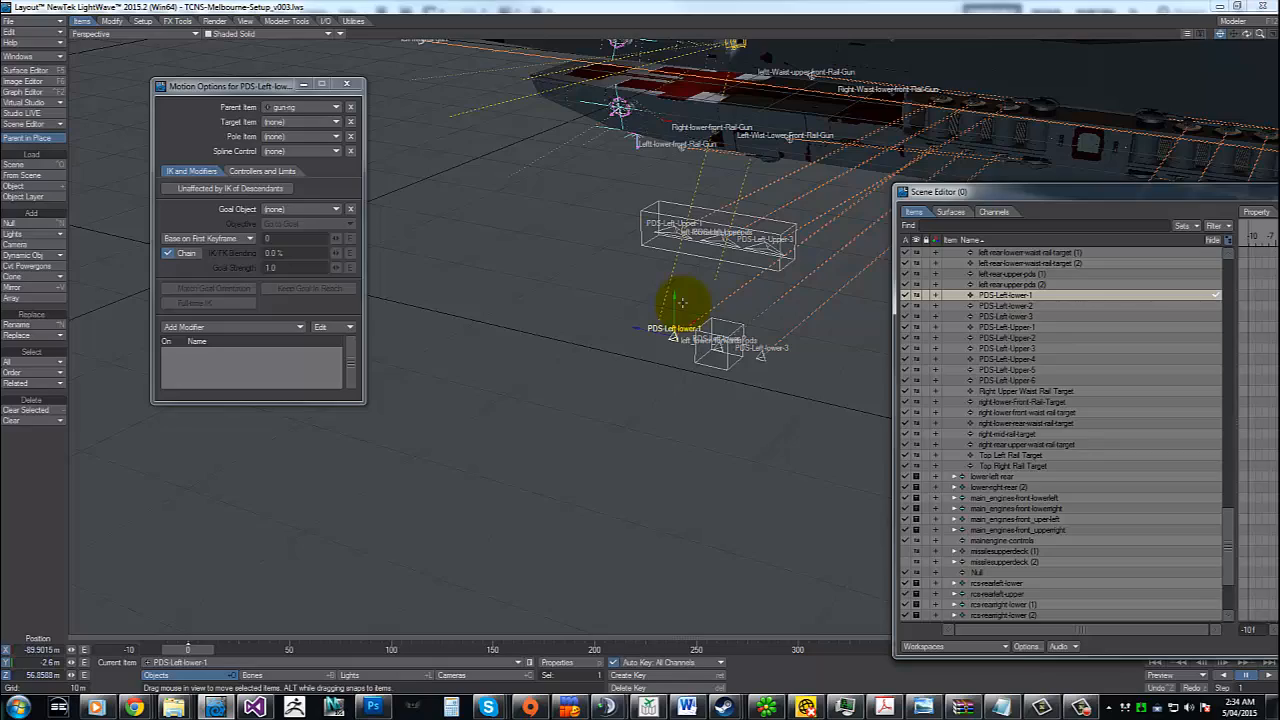
drag(1247, 33, 757, 277)
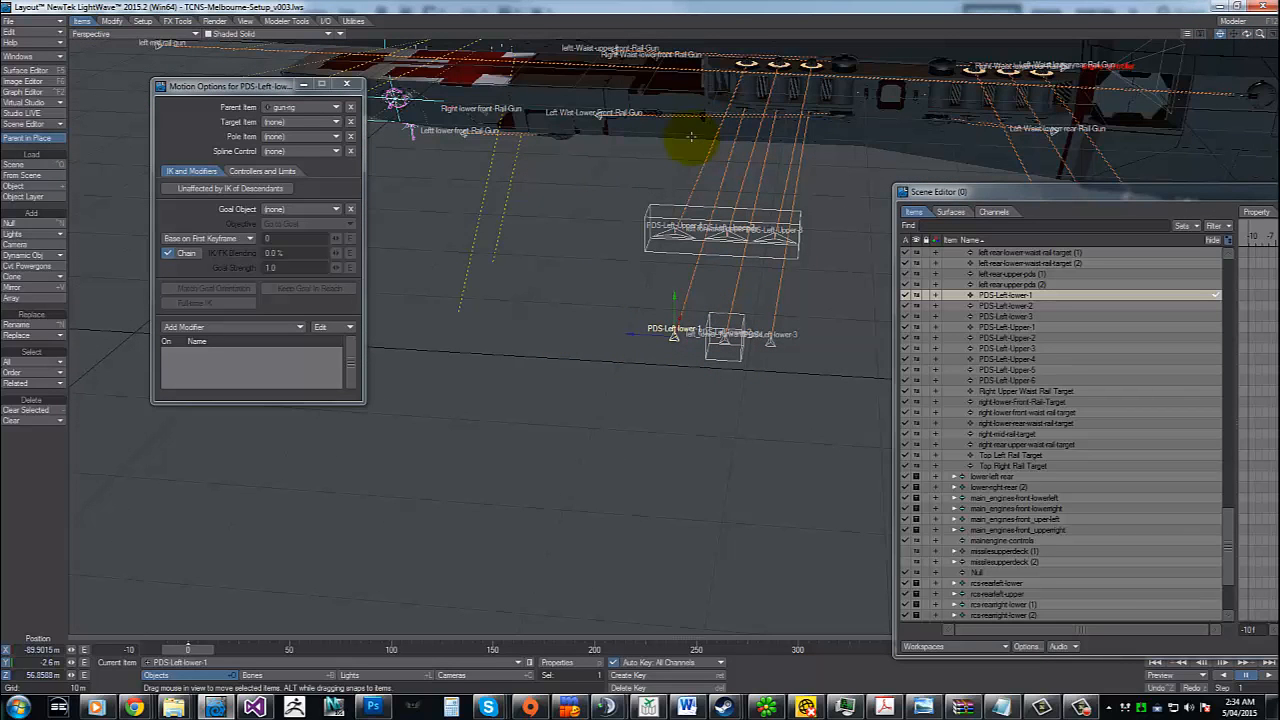
drag(1257, 36, 645, 344)
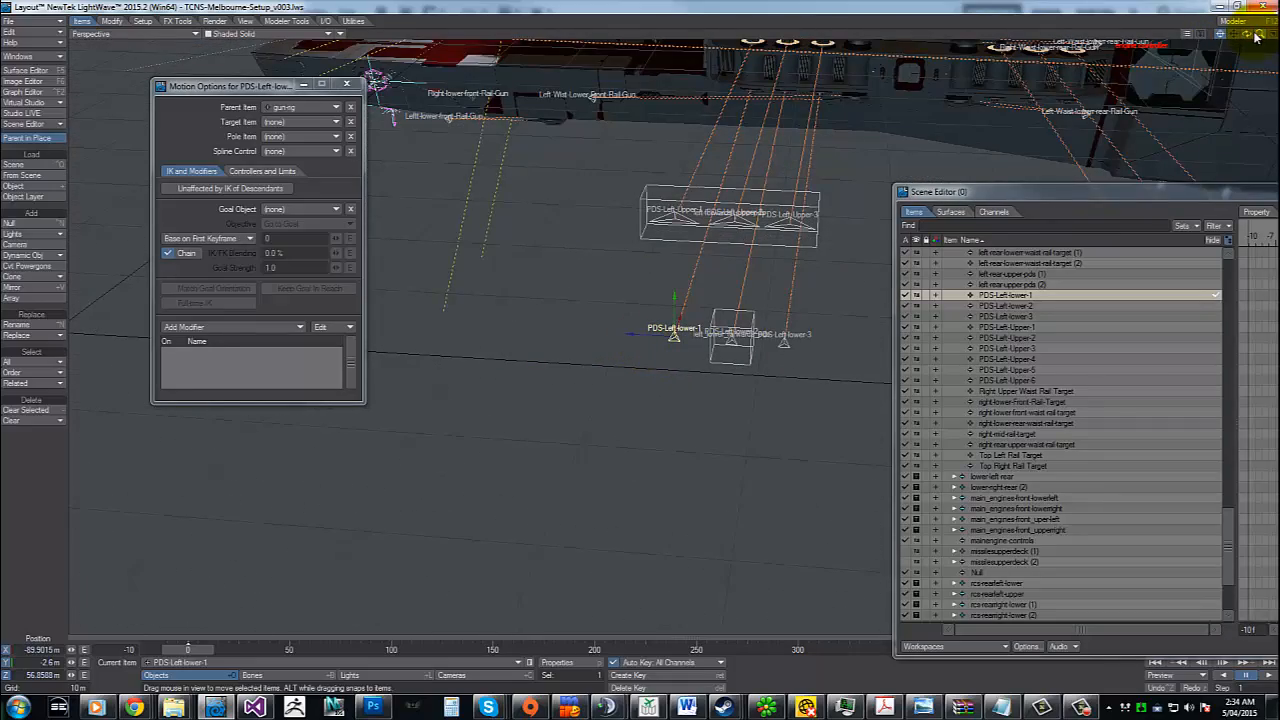
drag(1257, 36, 1007, 384)
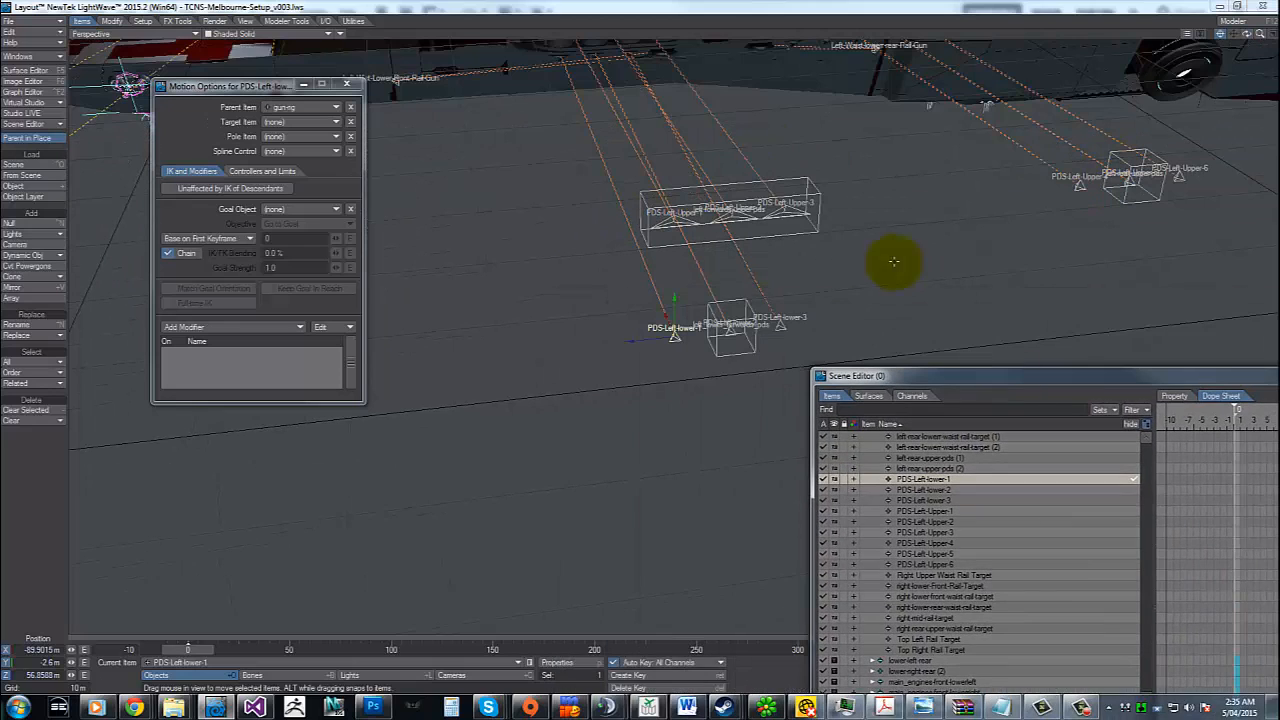
Select the left-rear-upper-pds (1) null and look through the target nulls under gun-rig in the item list
click(1127, 165)
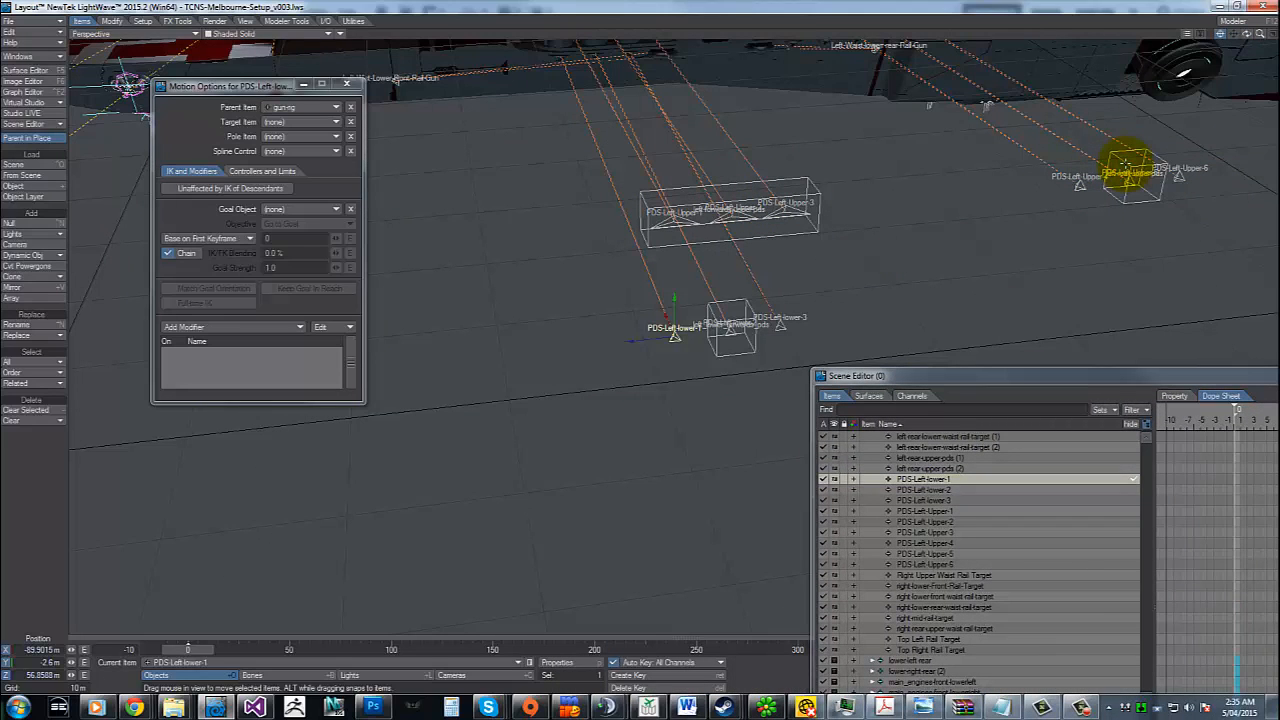
click(680, 245)
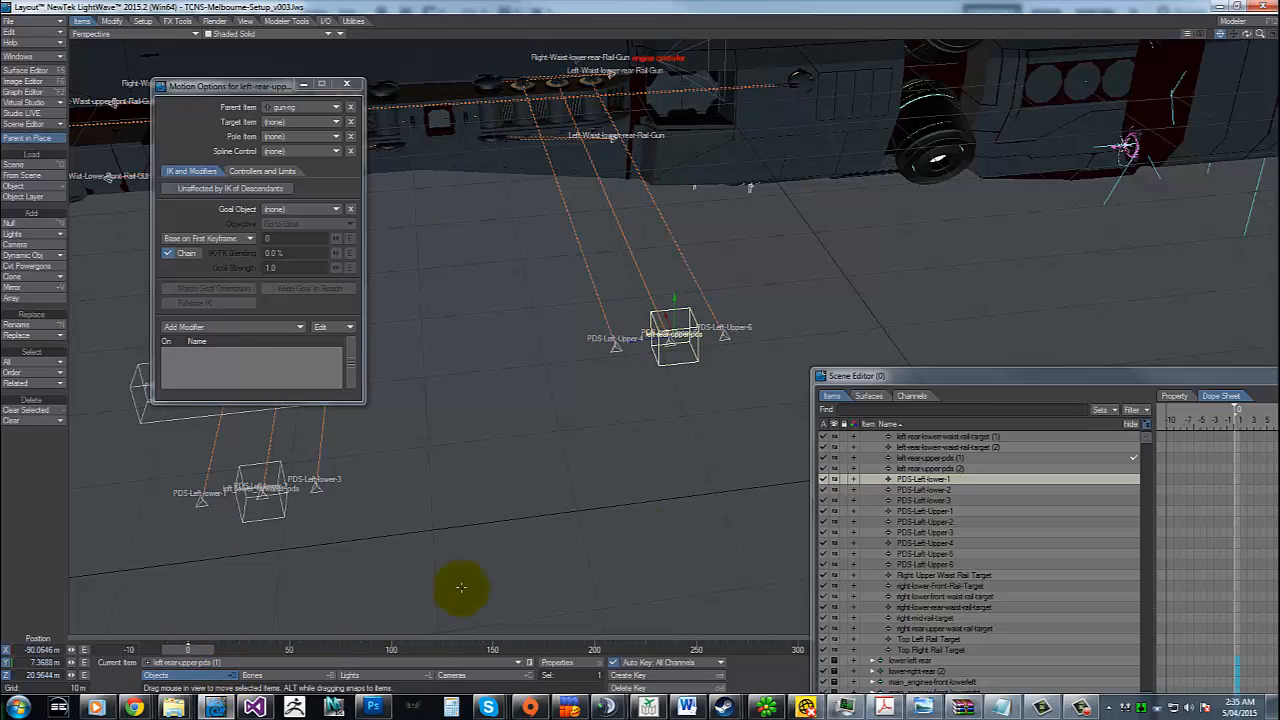
drag(980, 375, 896, 186)
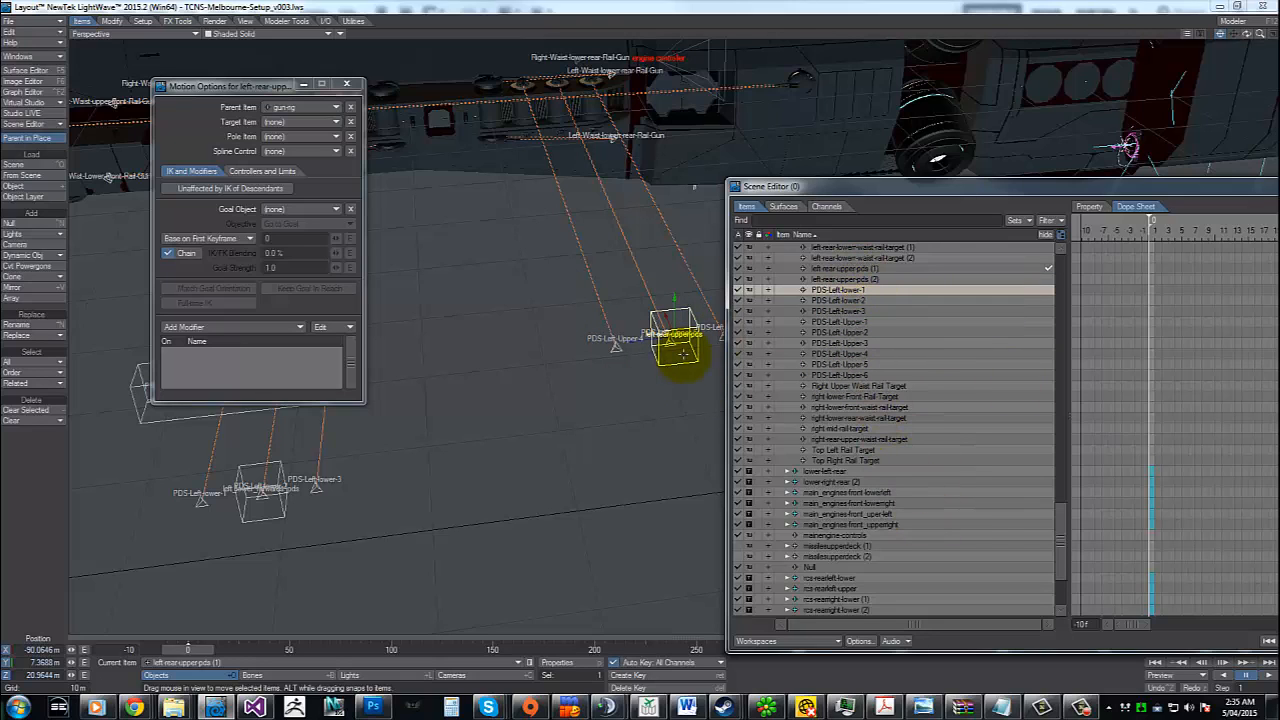
scroll(1061, 454, up, 5)
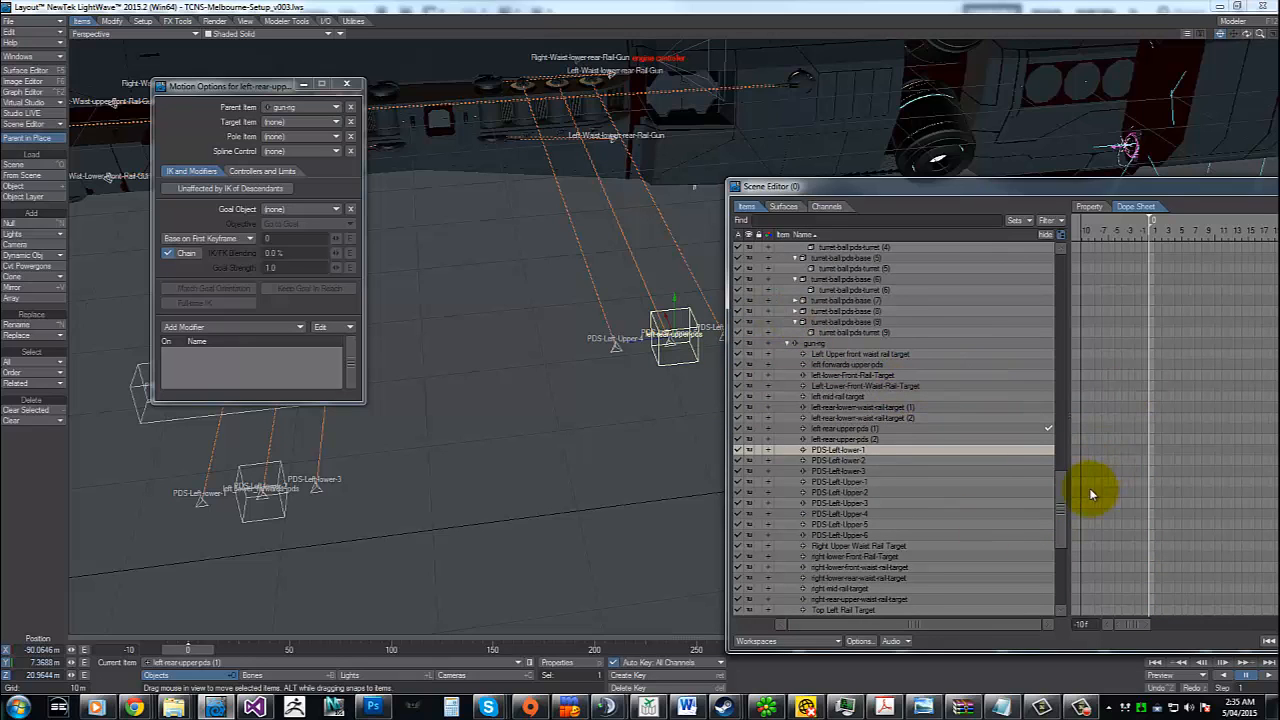
drag(1061, 484, 1063, 506)
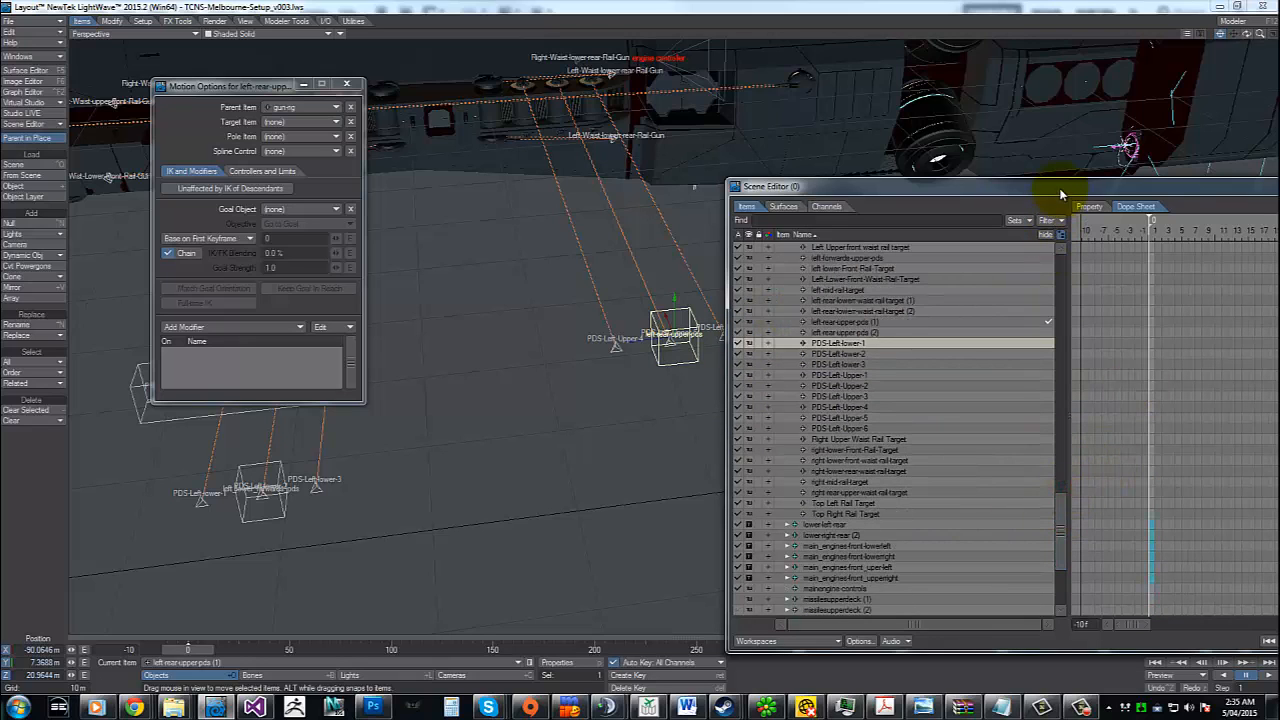
drag(1062, 193, 1178, 176)
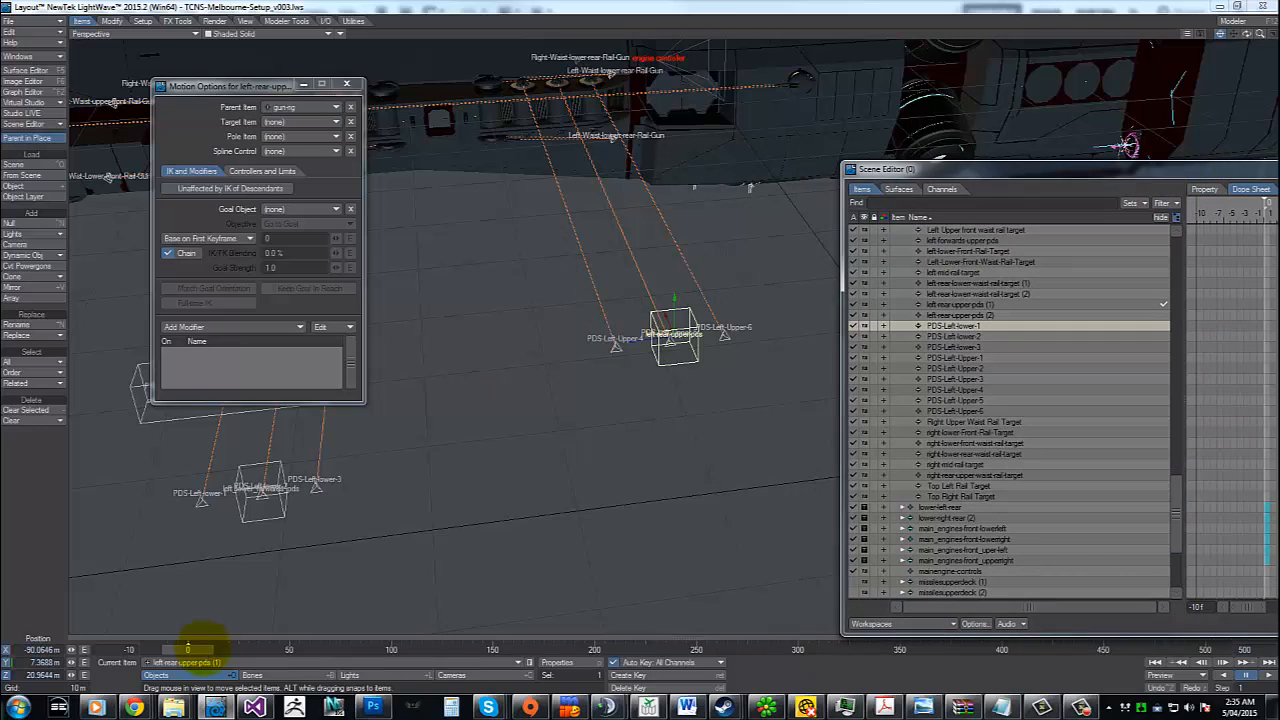
At frame 79, move the left-rear-upper-pds (1) null along Z to about 3.6 m
drag(203, 649, 364, 649)
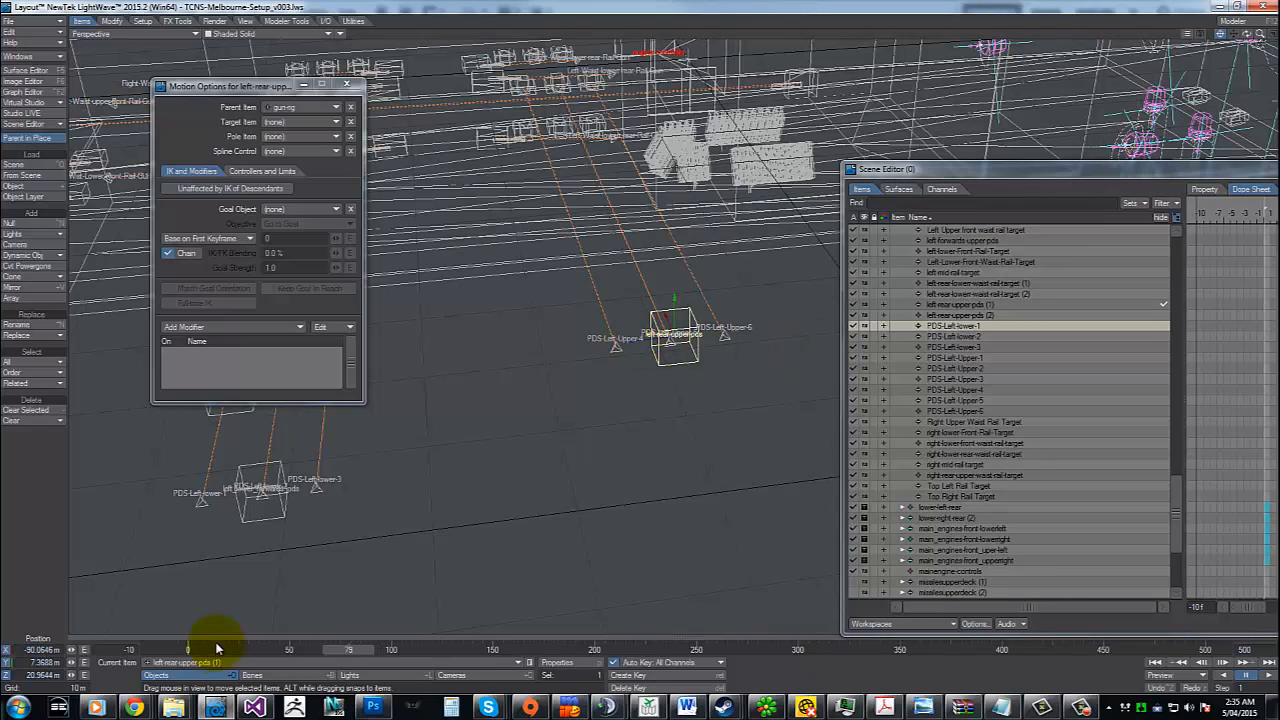
mouse_move(648, 340)
mouse_down()
mouse_move(623, 343)
mouse_move(680, 338)
mouse_move(611, 340)
mouse_move(638, 345)
mouse_move(660, 378)
mouse_move(648, 343)
mouse_move(624, 343)
mouse_move(640, 345)
mouse_move(628, 357)
mouse_up()
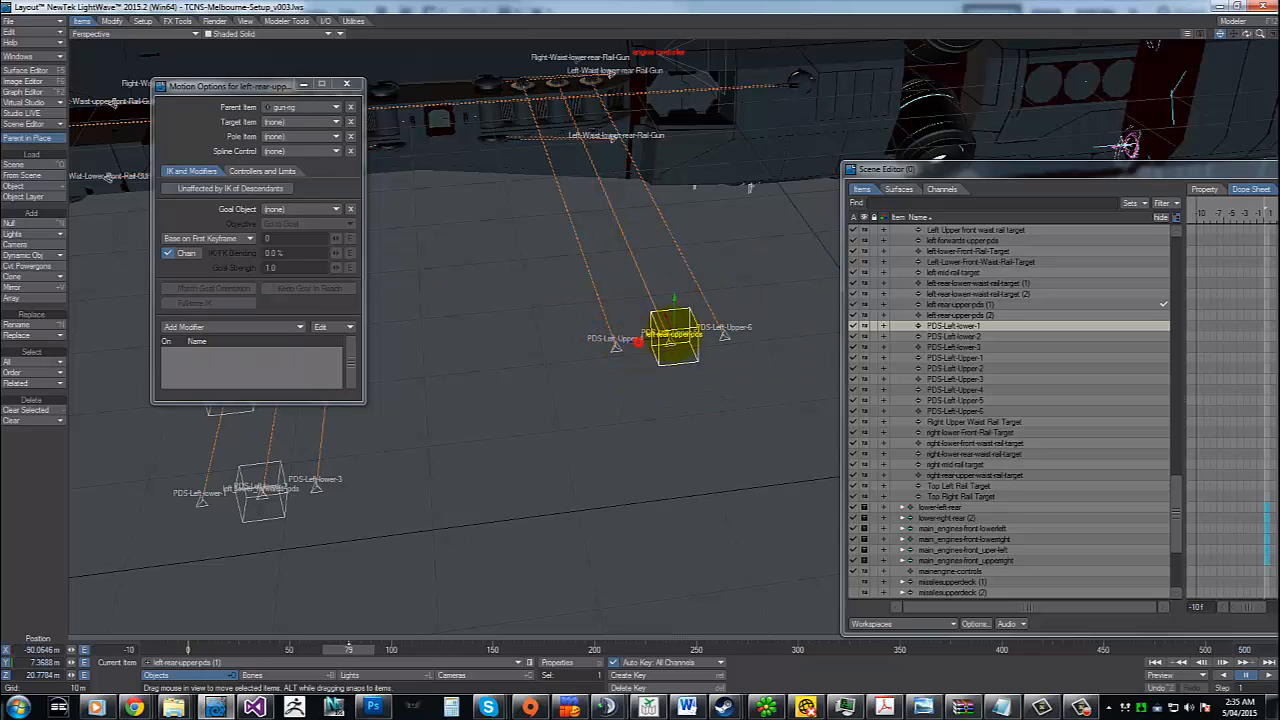
drag(674, 338, 643, 339)
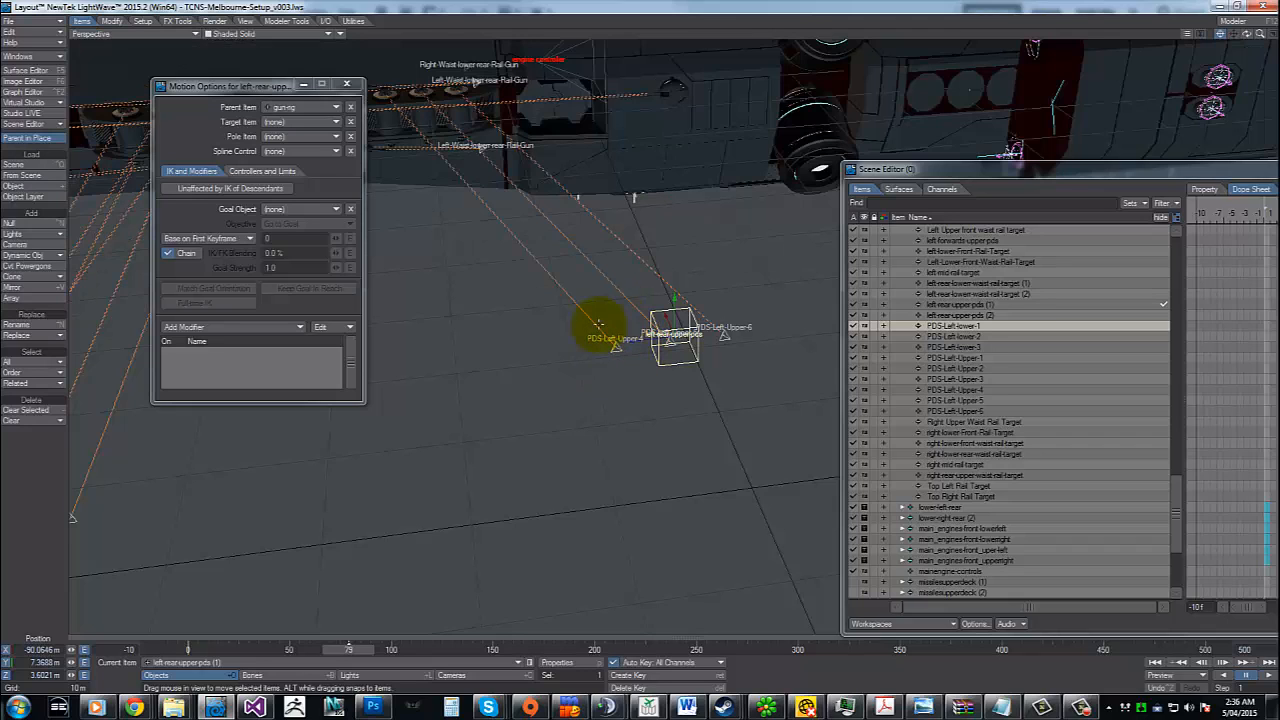
Detach the PDS-Left-Upper-4 target from its group null at frame 100 using the dynamic parent control
click(617, 343)
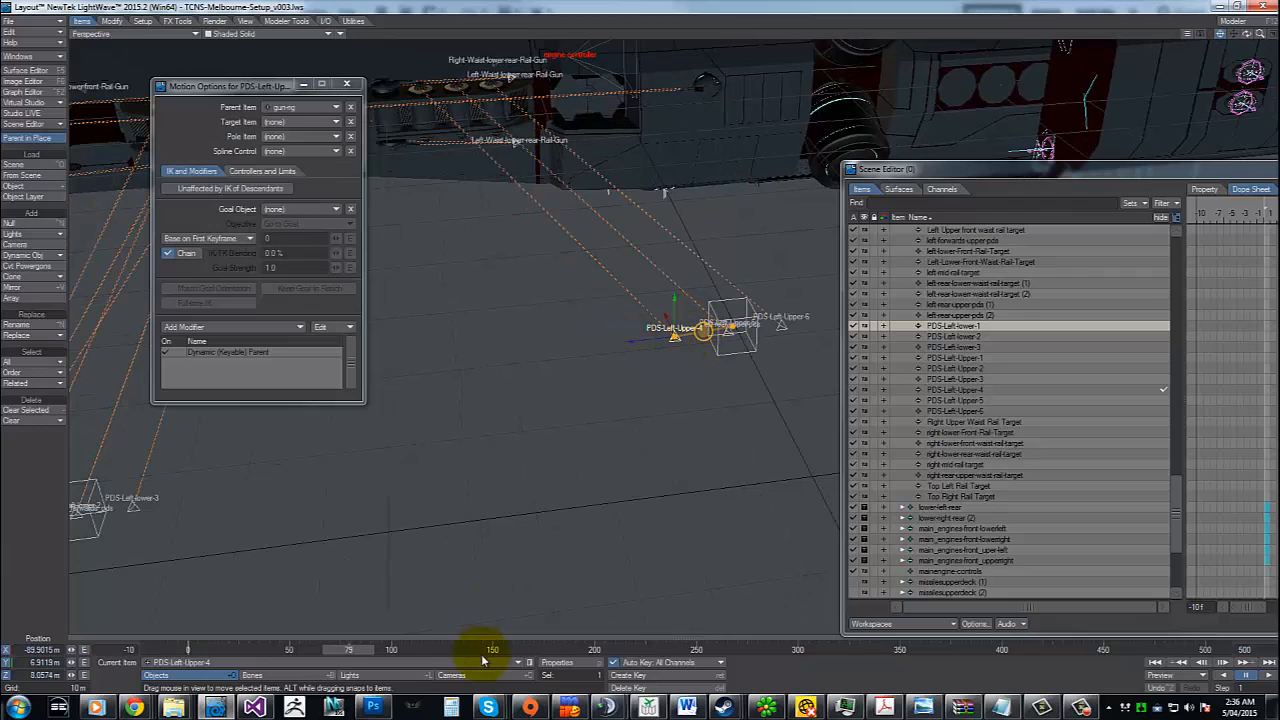
drag(349, 651, 411, 650)
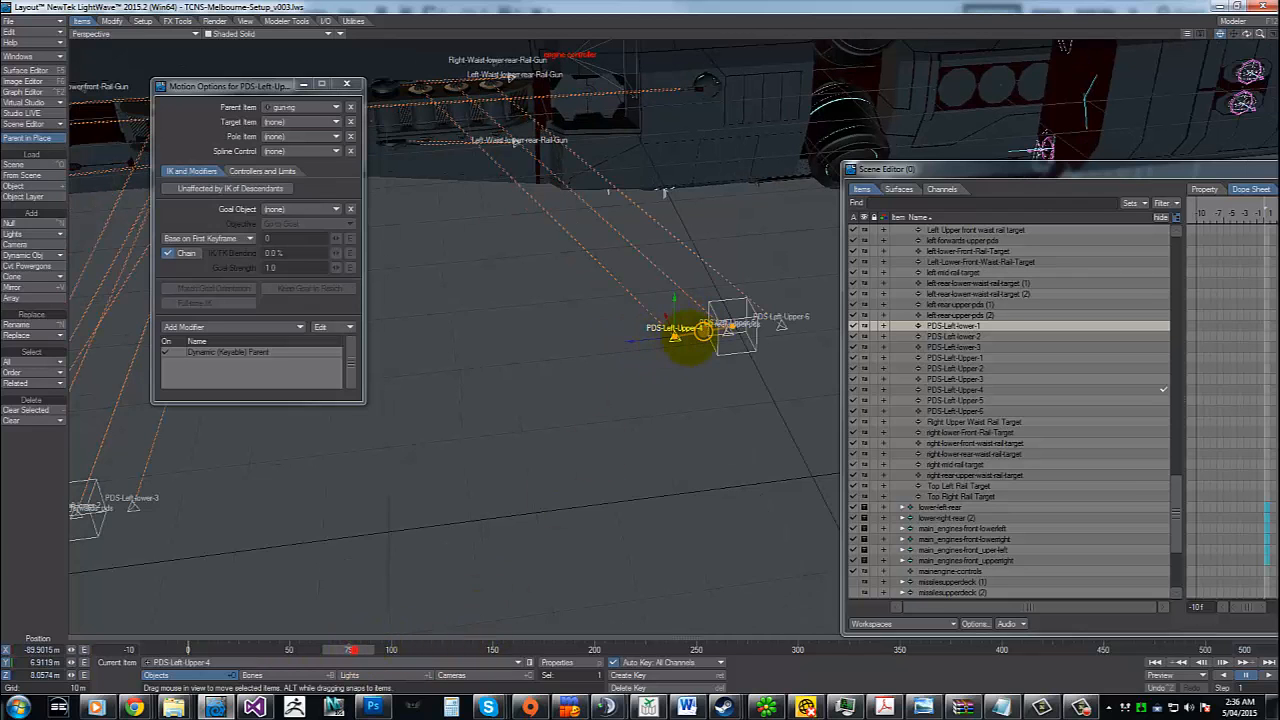
key(Left)
key(Left)
key(Left)
key(Left)
key(Left)
key(Left)
key(Left)
key(Left)
key(Left)
key(Left)
key(Left)
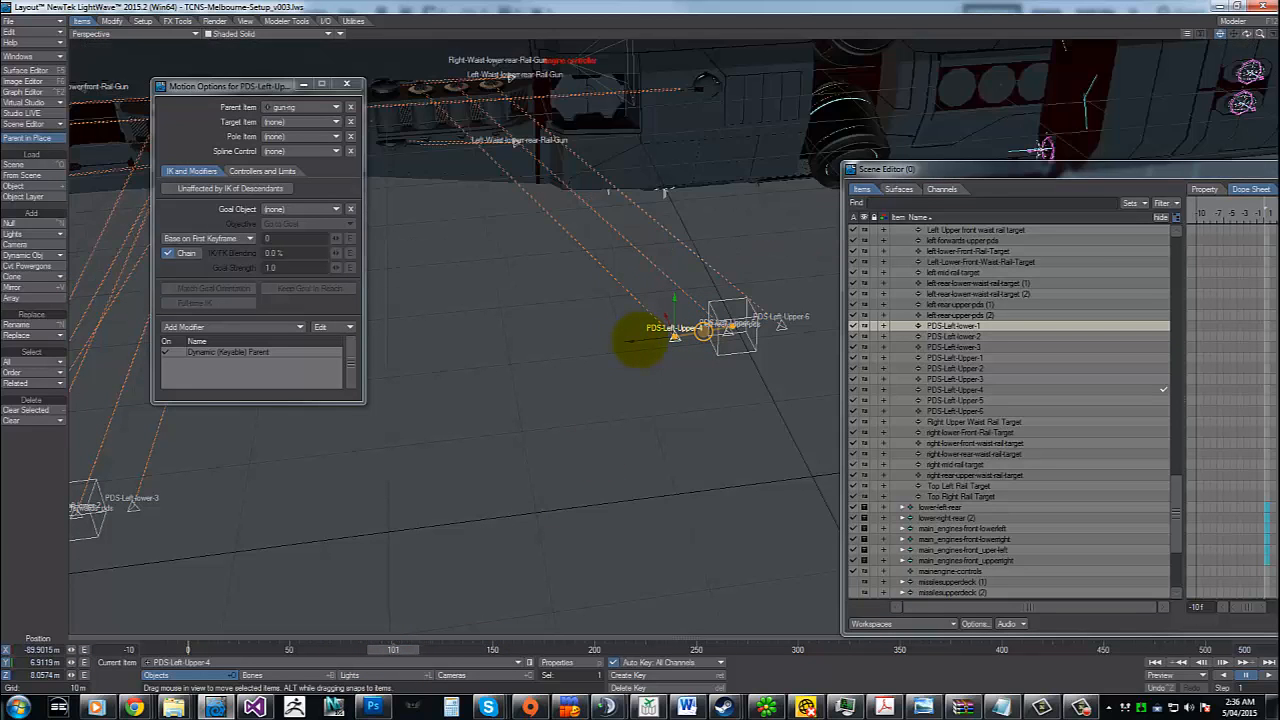
key(Left)
key(Left)
key(Left)
key(Left)
key(Left)
key(Left)
key(Left)
key(Left)
key(Left)
key(Left)
key(Left)
key(Left)
key(Left)
key(Left)
key(Left)
key(Left)
key(Left)
key(Left)
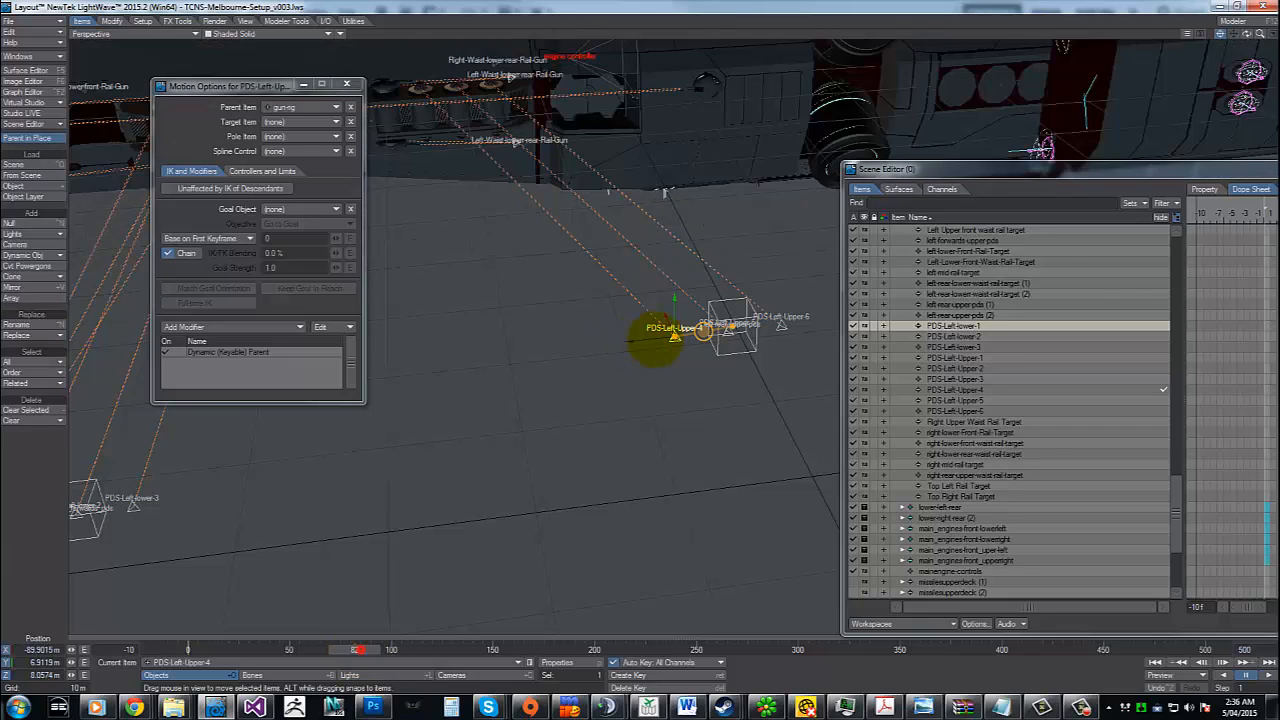
key(Right)
key(Right)
key(Right)
key(Right)
key(Right)
key(Right)
key(Right)
key(Right)
key(Right)
key(Right)
key(Right)
key(Right)
key(Right)
key(Right)
key(Right)
key(Right)
key(Right)
key(Right)
key(Right)
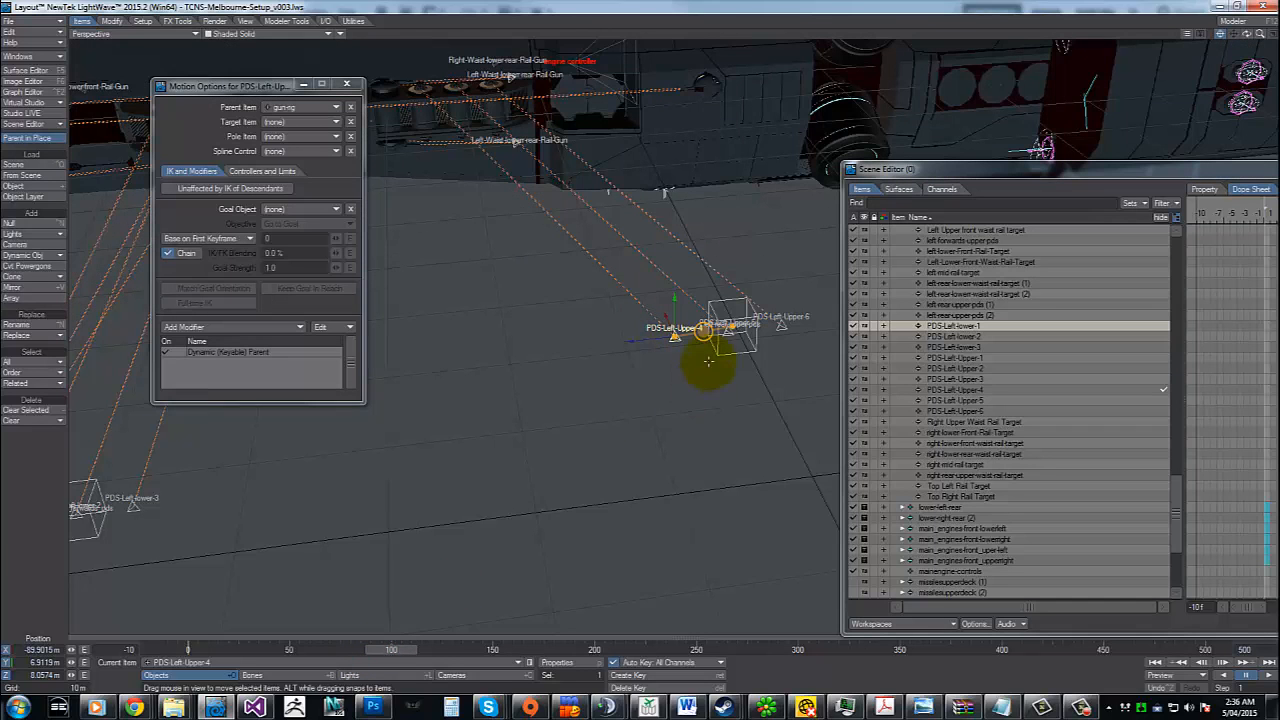
mouse_move(704, 332)
mouse_down()
mouse_move(646, 346)
mouse_move(700, 317)
mouse_up()
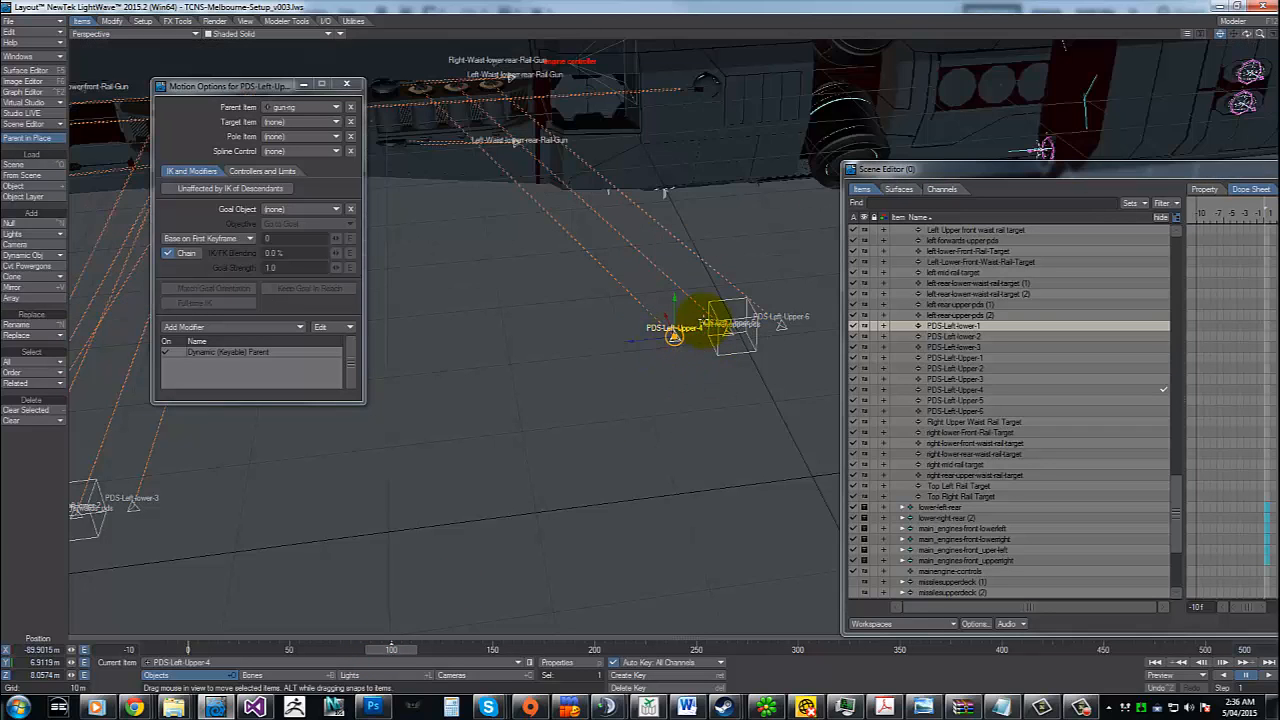
At frame 200, move the detached PDS-Left-Upper-4 target along Z to about 27.35 m
drag(406, 652, 595, 650)
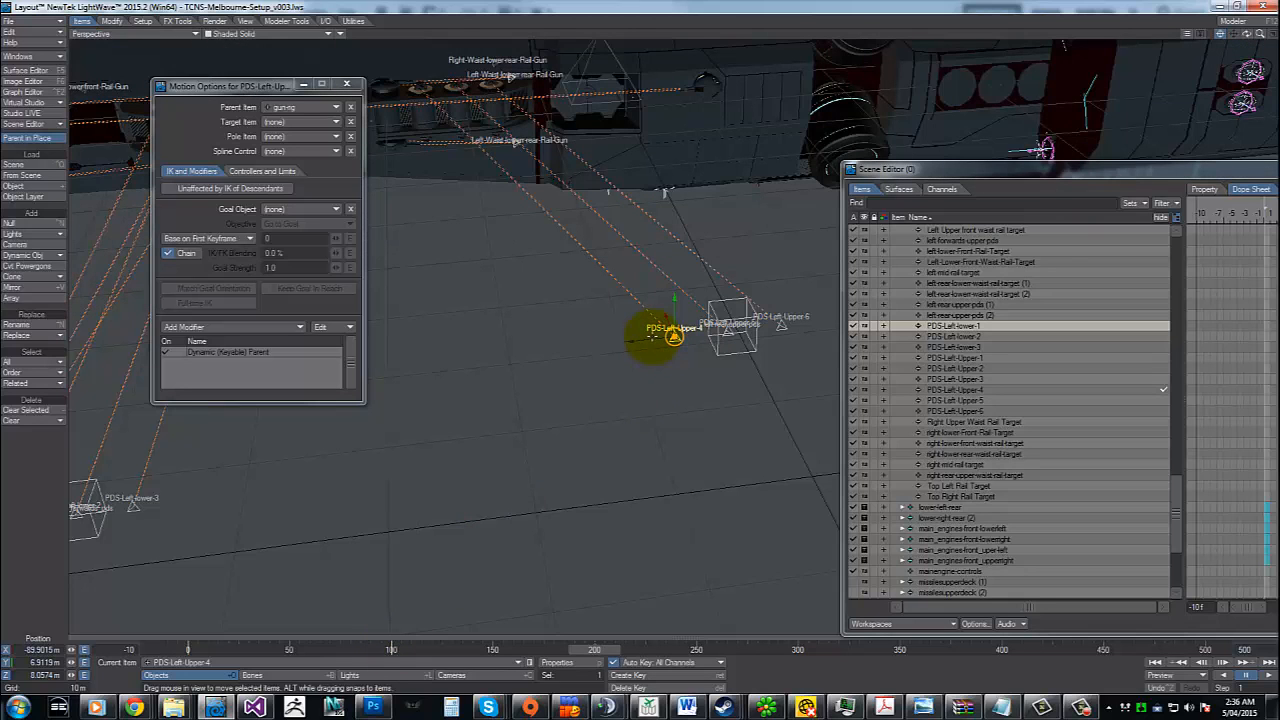
mouse_move(645, 340)
mouse_down()
mouse_move(623, 337)
mouse_move(634, 343)
mouse_up()
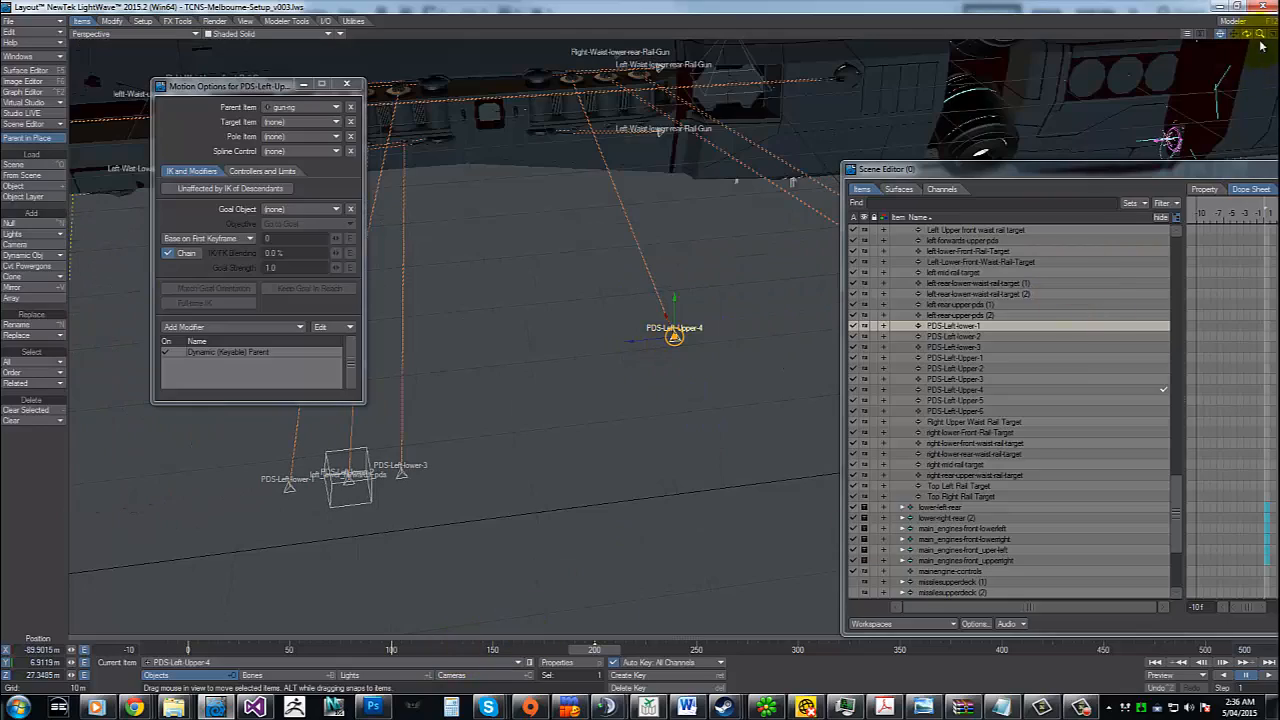
Select the left-rear-upper-pds (1) null and raise it to about 24.27 m on Y at frame 200
drag(1260, 34, 176, 161)
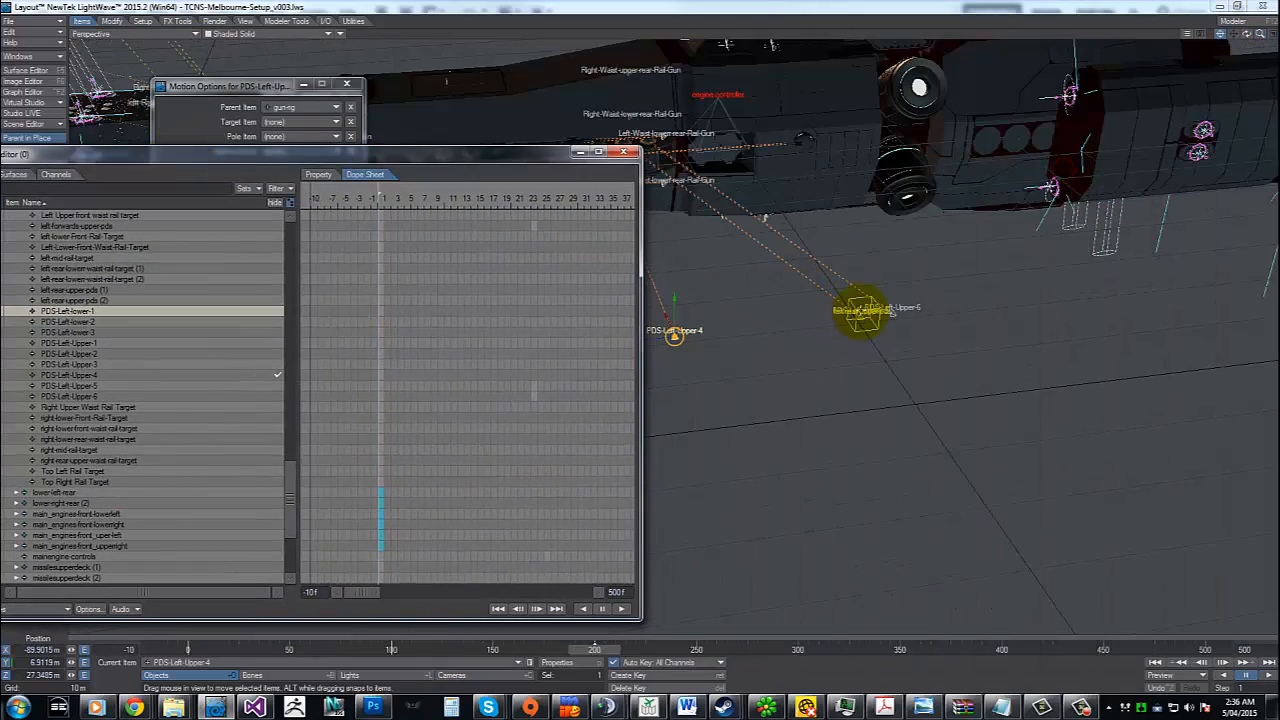
click(859, 310)
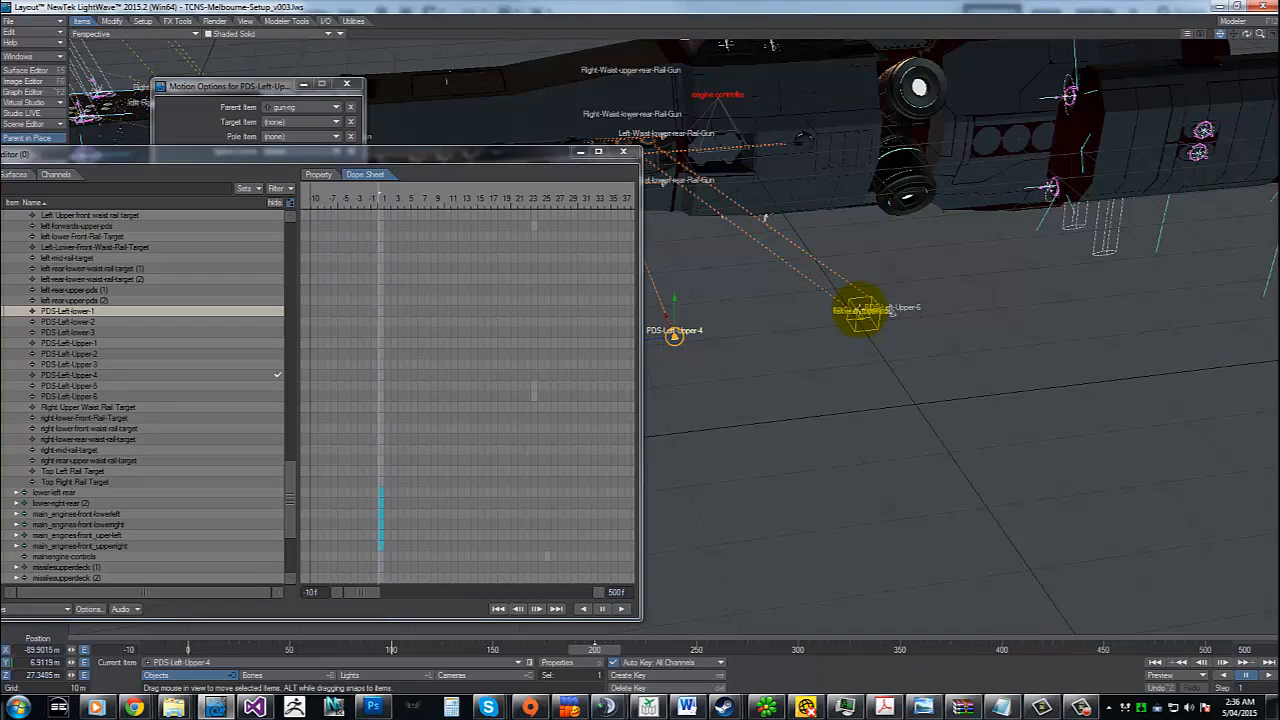
click(851, 306)
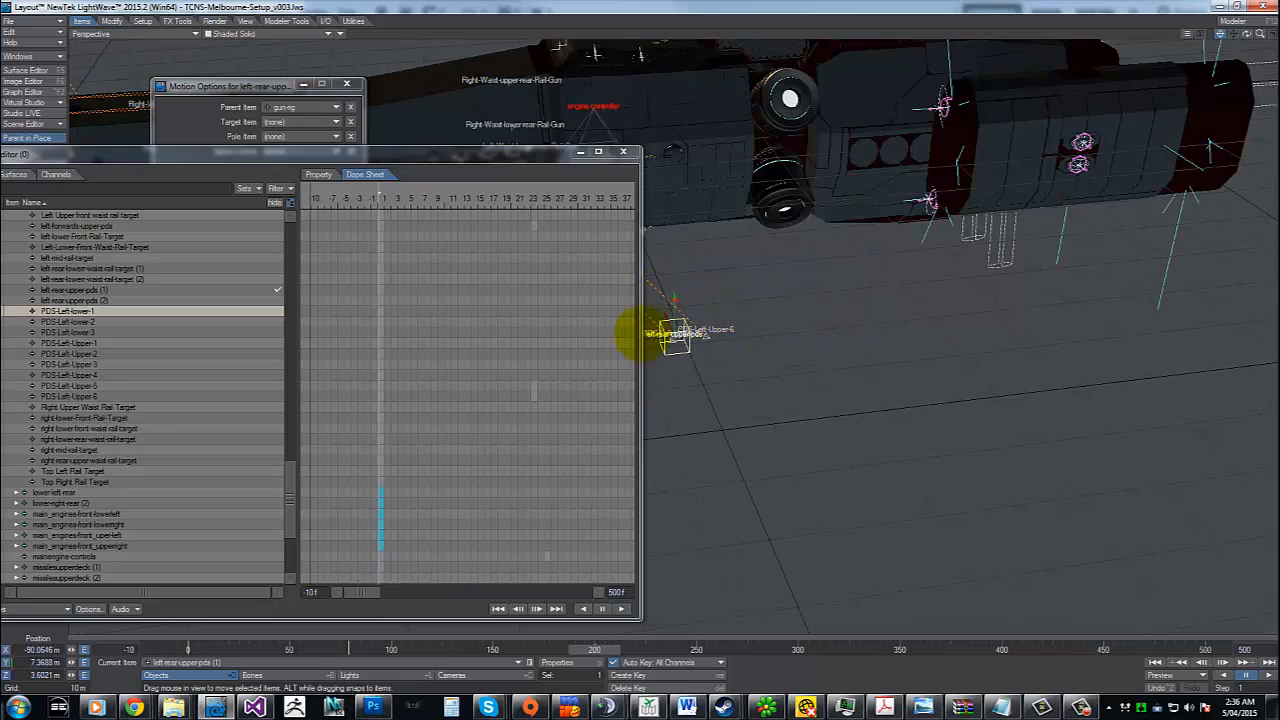
right_drag(648, 334, 643, 335)
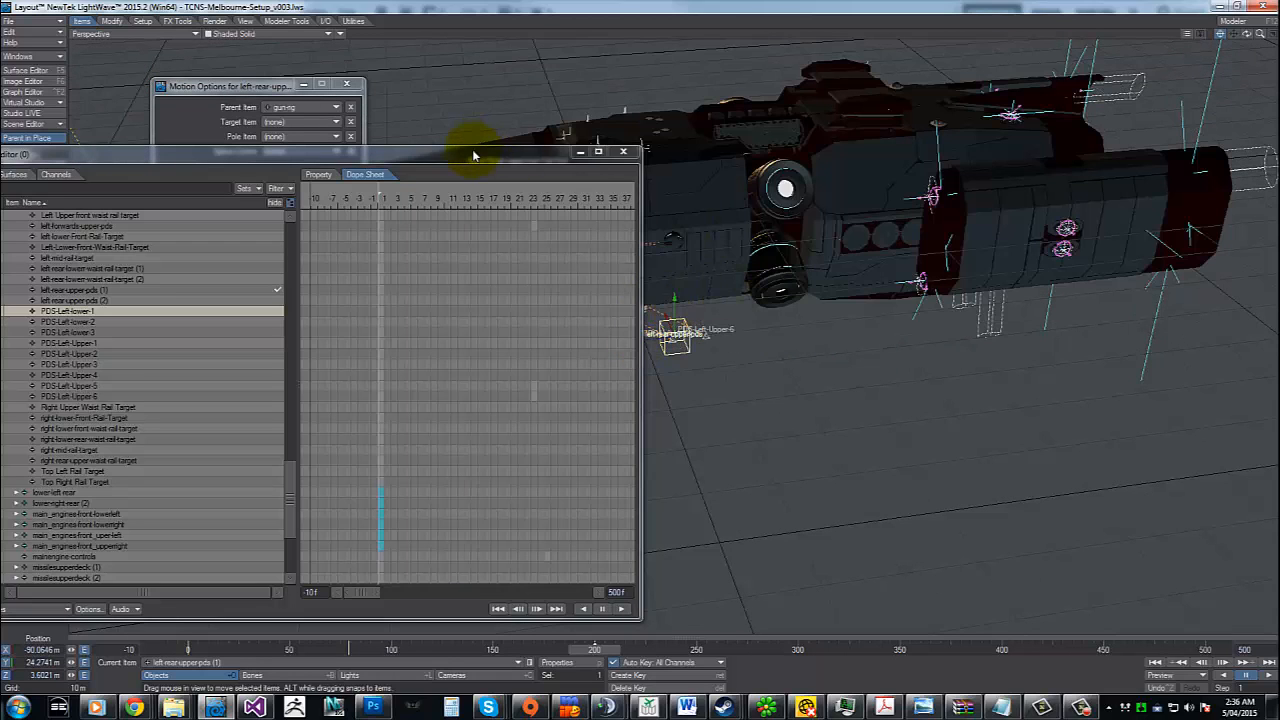
drag(474, 155, 1270, 124)
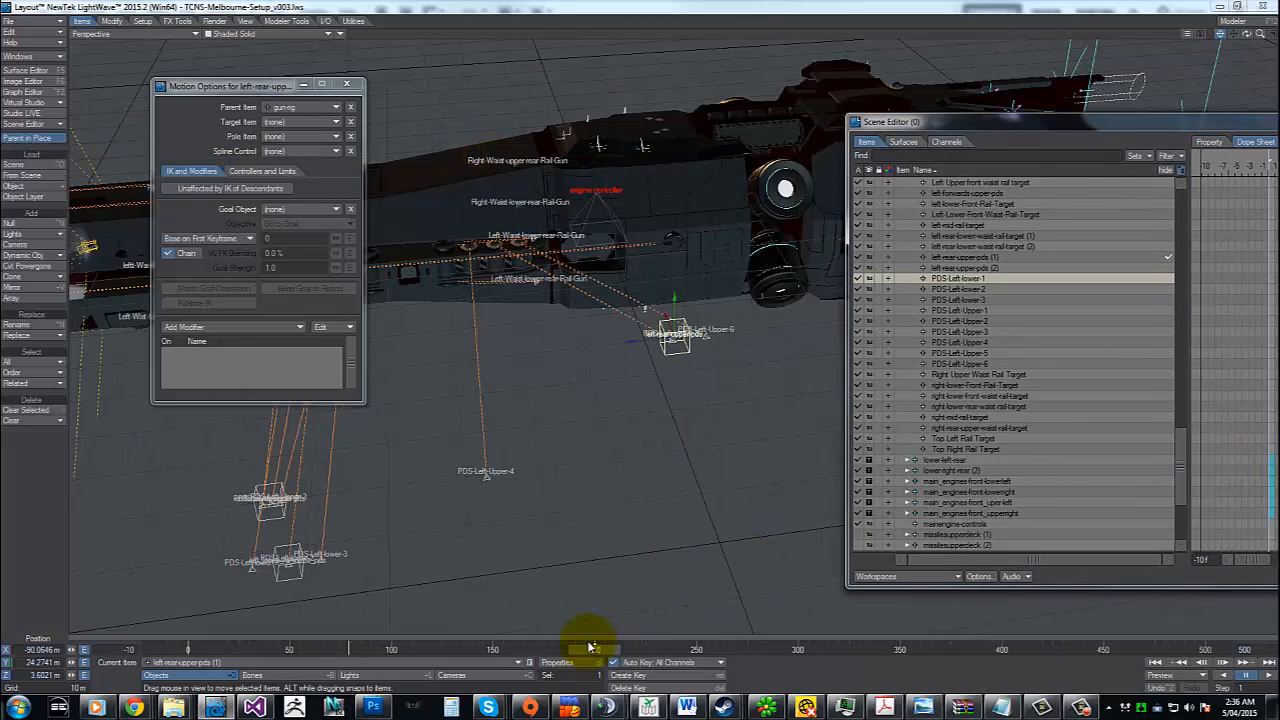
Step through the frames around frame 200 to examine how the group null and the detached target move
key(shift+Left)
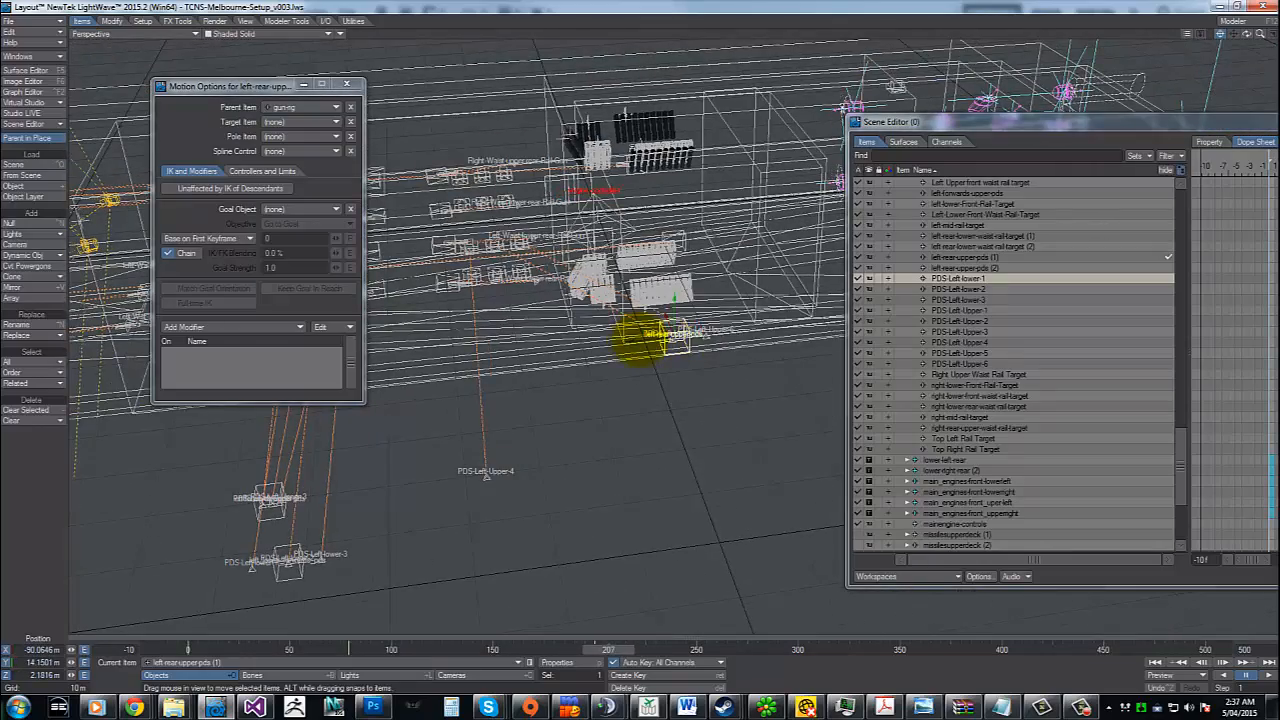
key(Left)
key(Left)
key(Left)
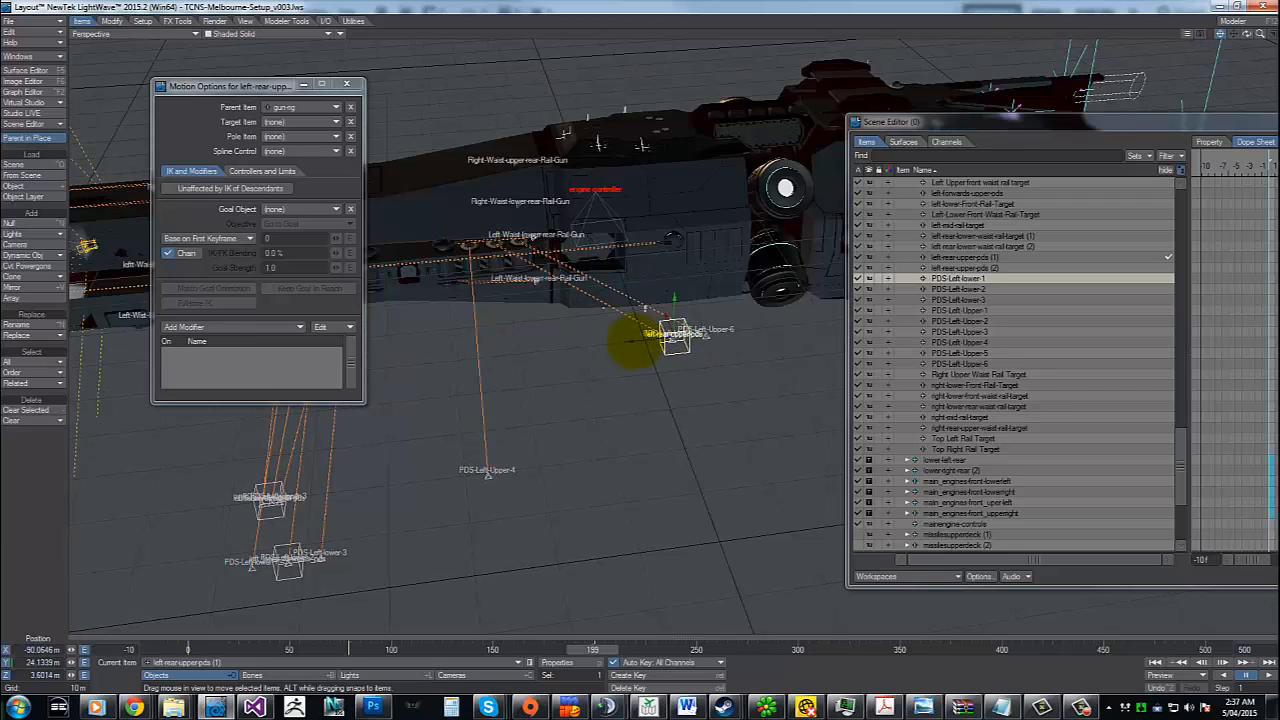
key(Right)
key(Right)
key(Right)
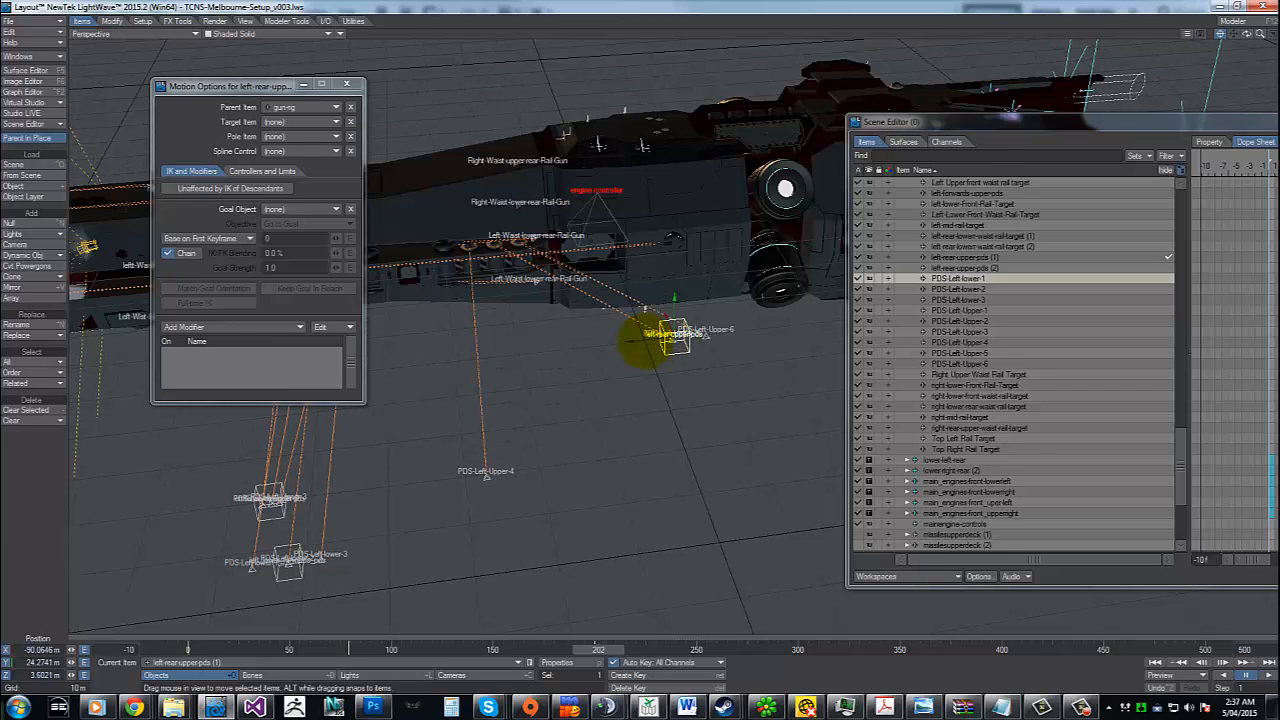
key(Left)
key(Left)
key(Left)
key(Left)
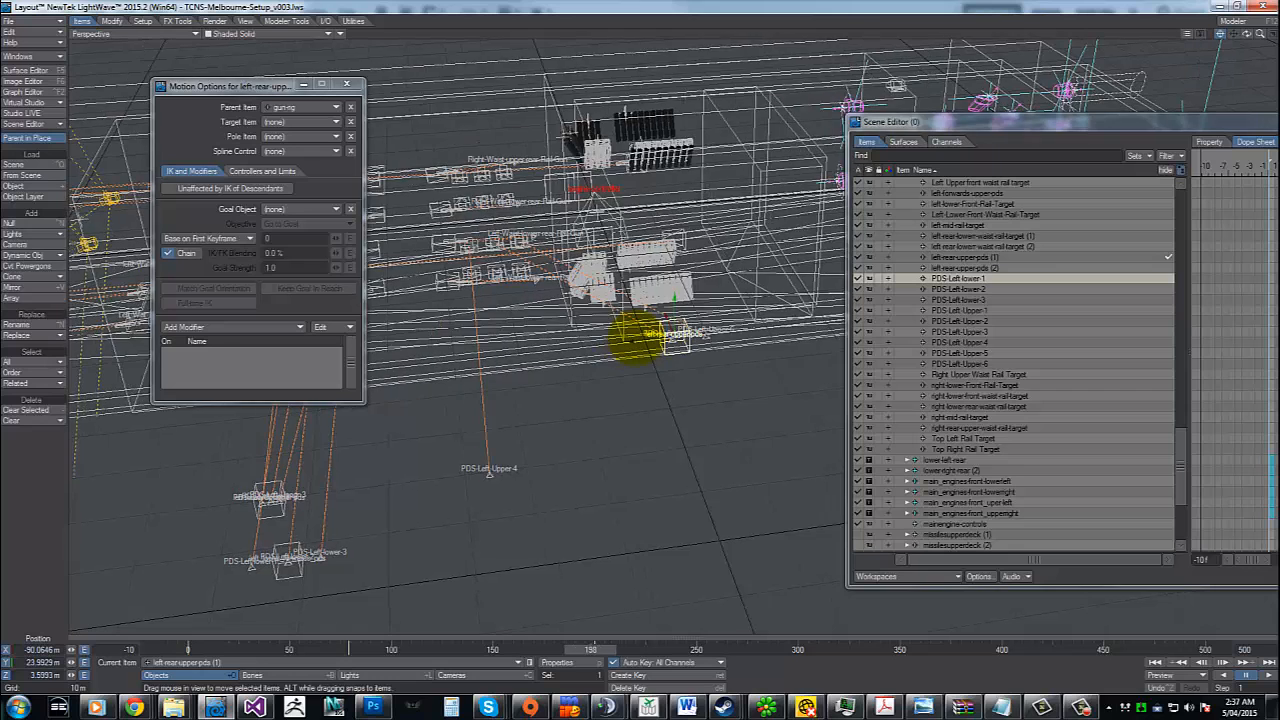
click(593, 649)
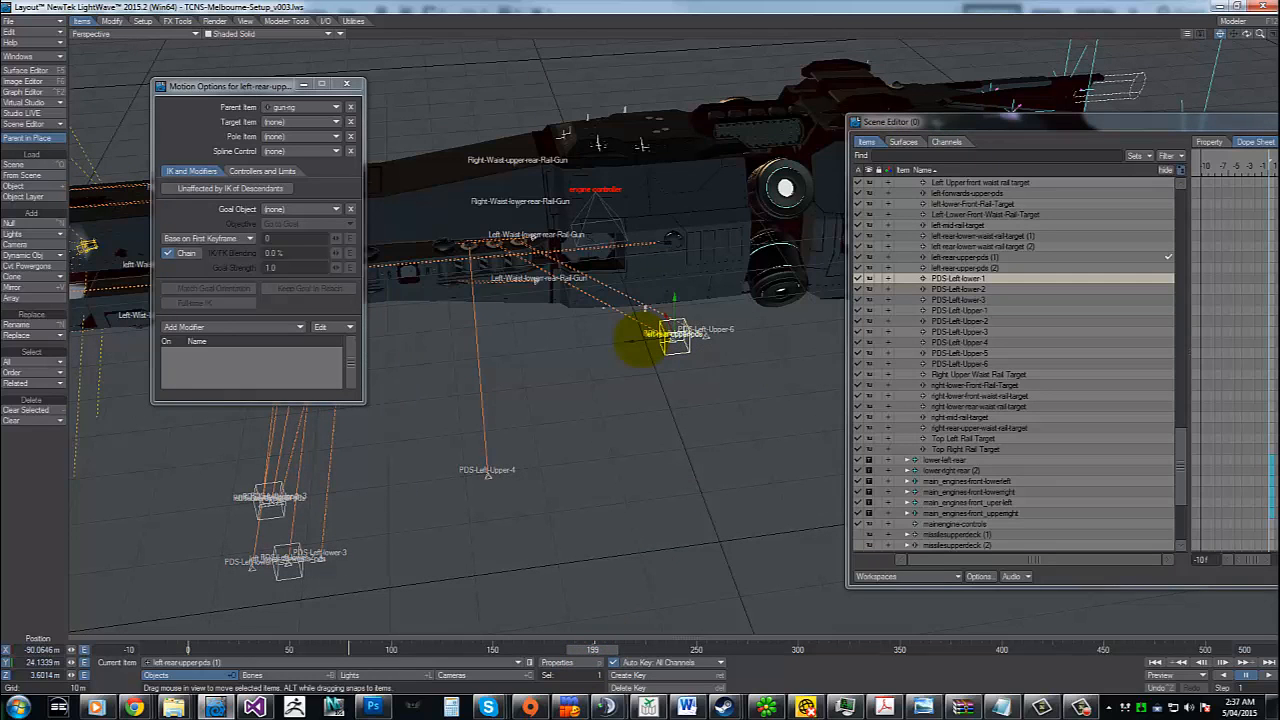
key(Right)
key(Right)
key(Right)
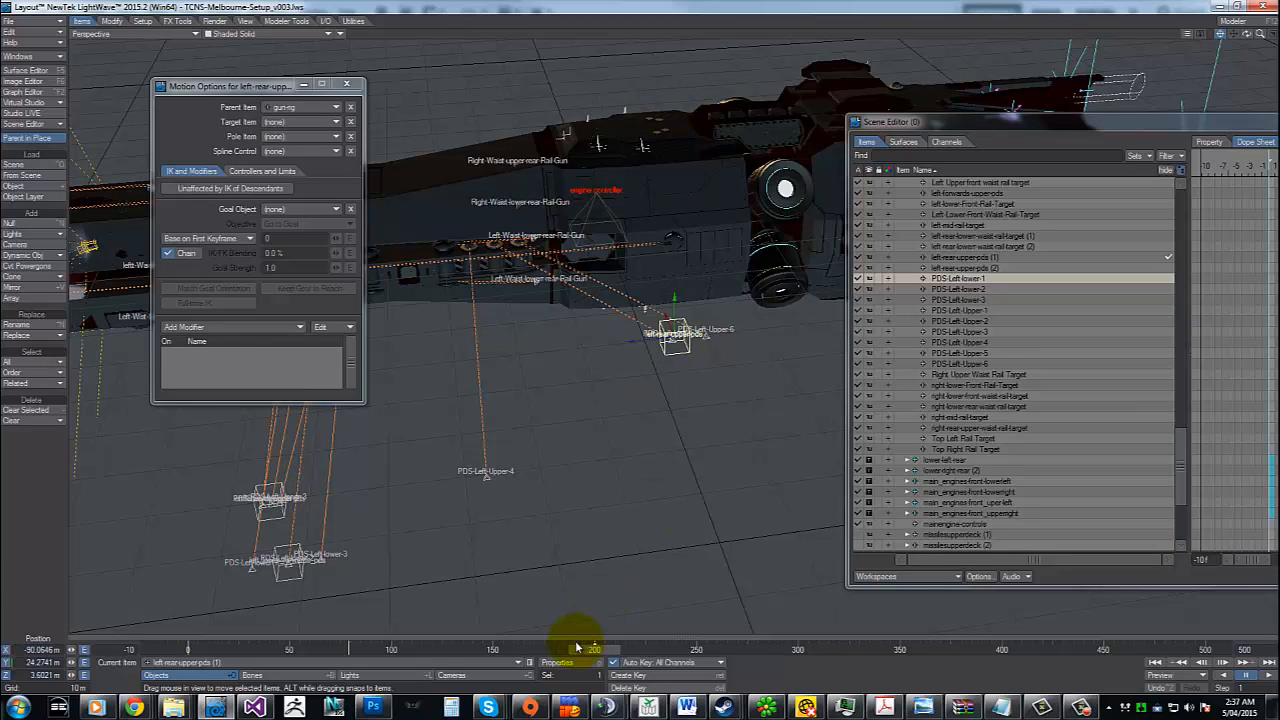
Delete the left-rear-upper-pds (1) keyframes at frames 200 and 79, and go back to frame 46
key(Delete)
key(Return)
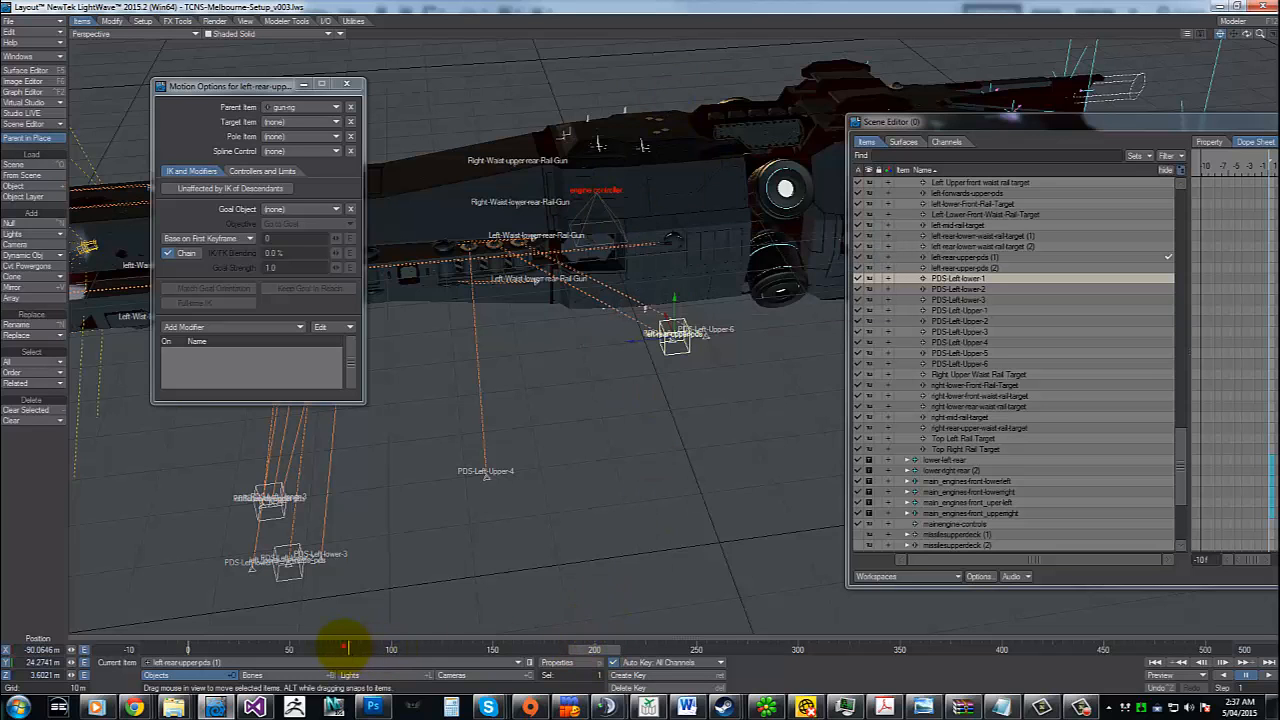
click(346, 648)
click(651, 345)
click(638, 340)
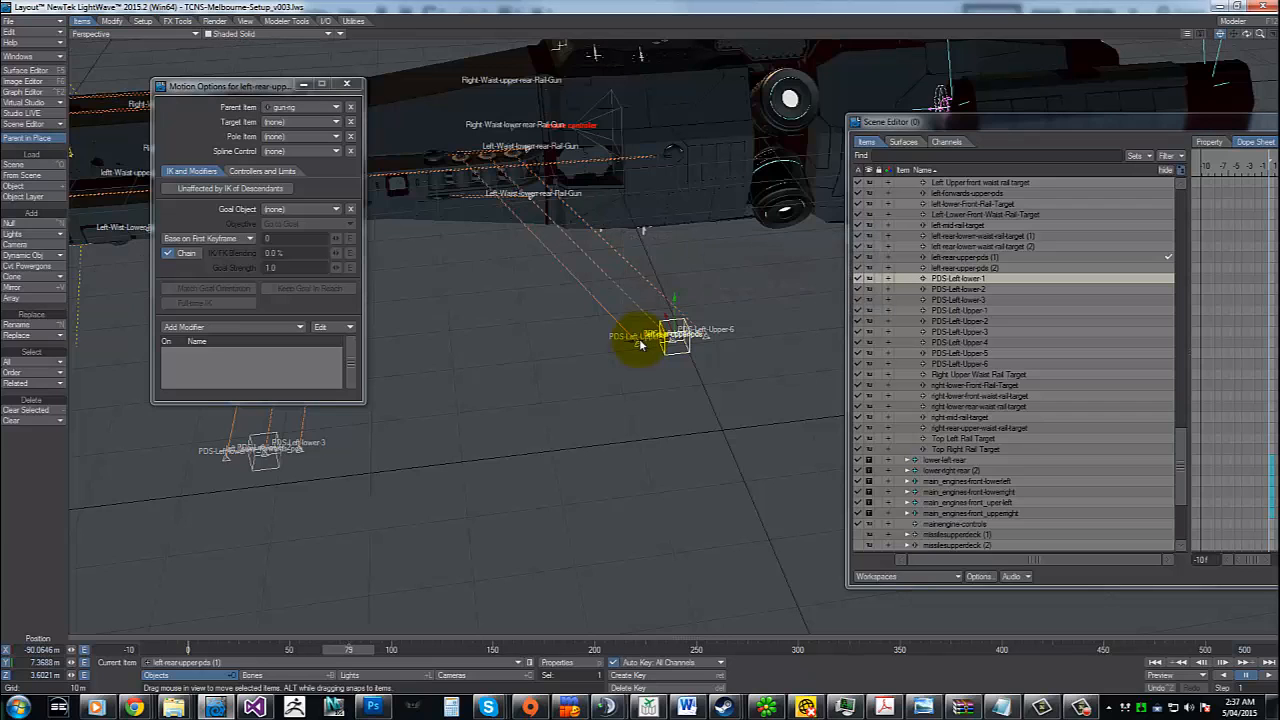
drag(347, 648, 281, 648)
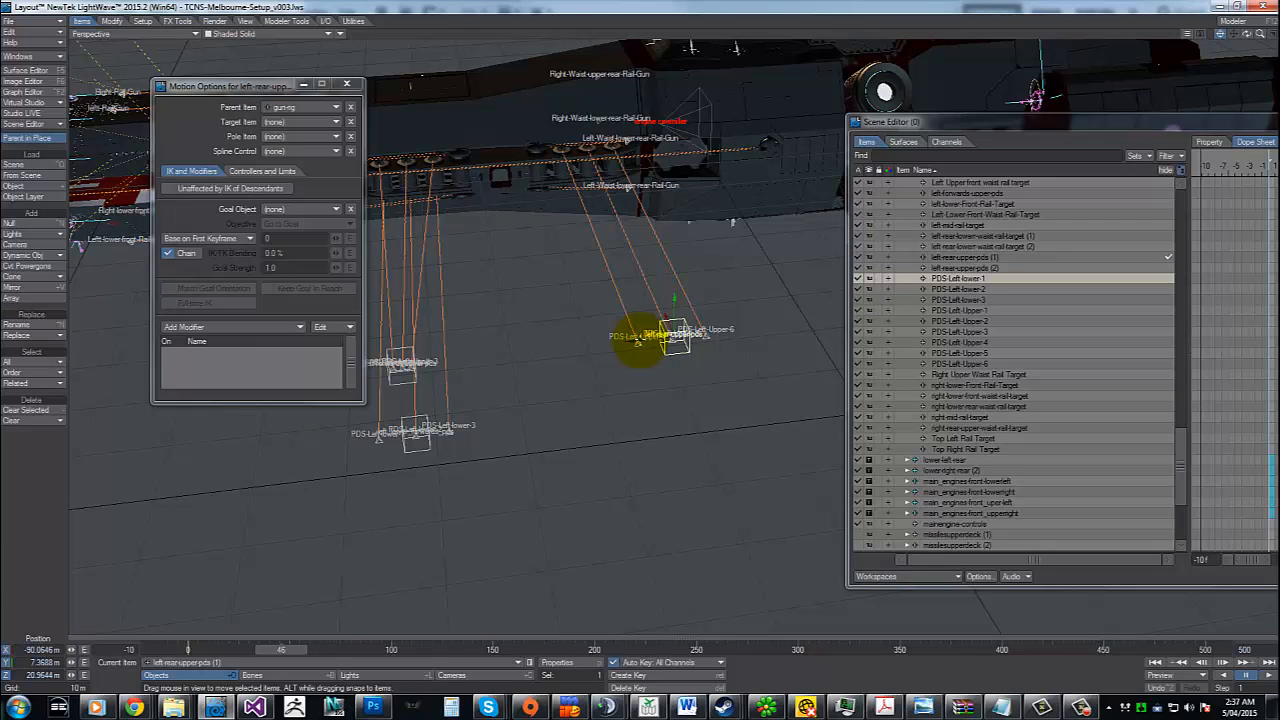
Select the PDS-Left-Upper-4 target and check its position at frames 200, 100 and 88
click(638, 343)
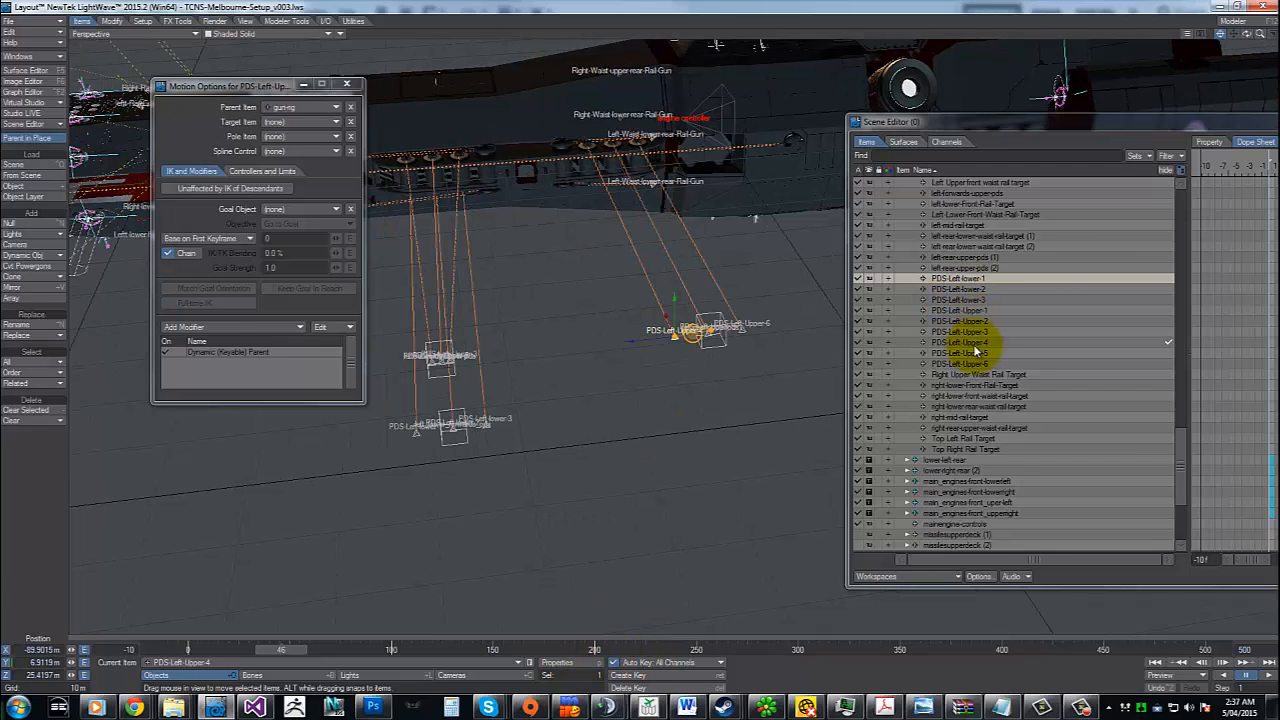
click(594, 650)
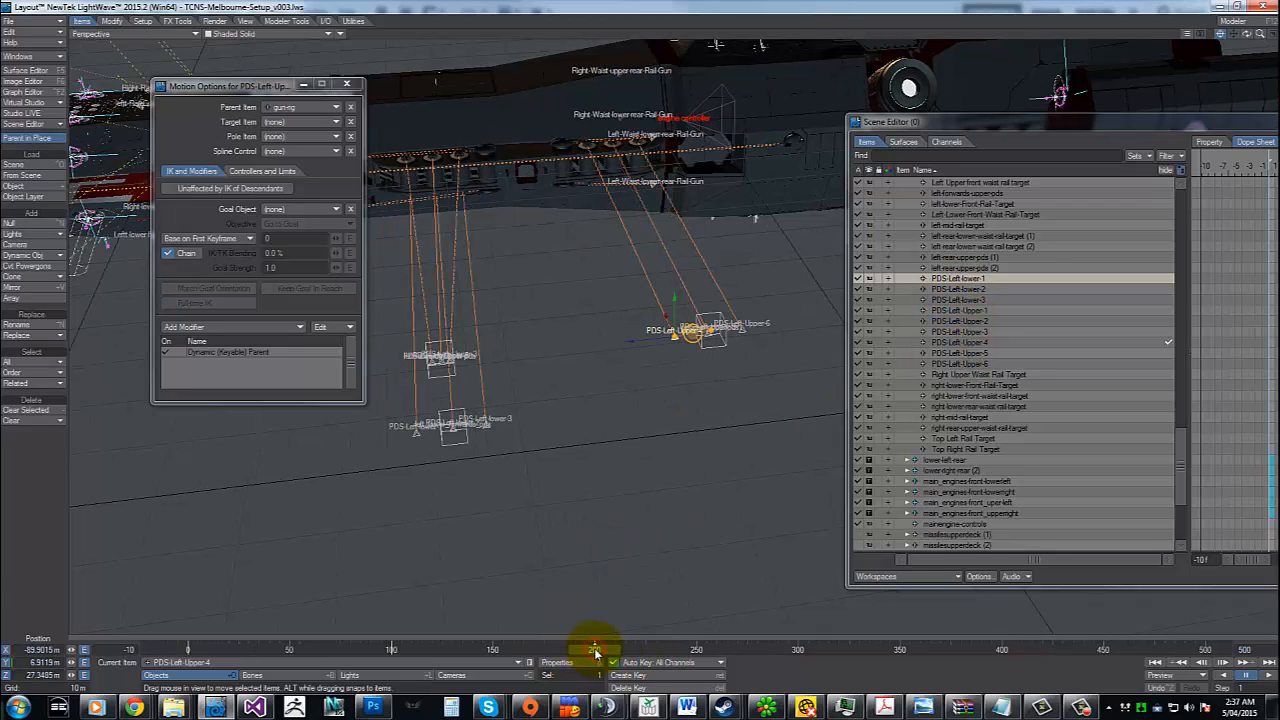
click(391, 651)
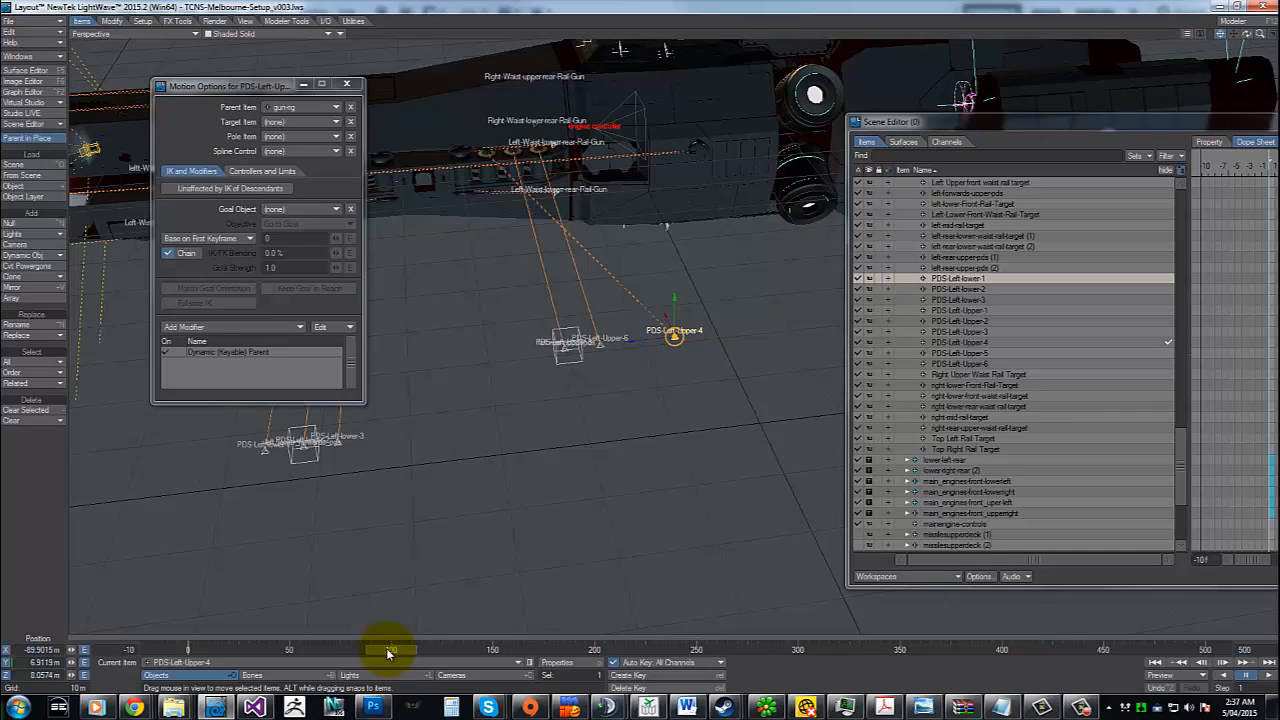
drag(391, 651, 366, 651)
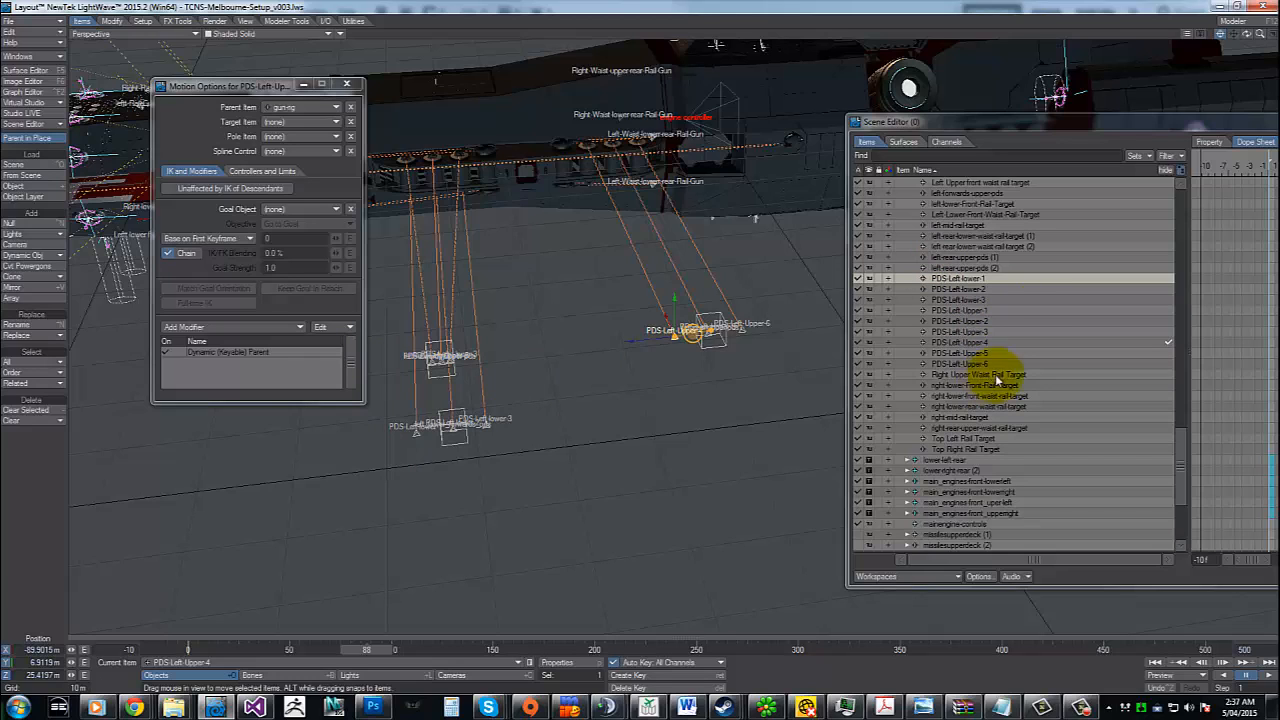
Go through PDS-Left-Upper-4 and the three PDS-Left-lower targets to examine their motion modifiers and placement
click(994, 342)
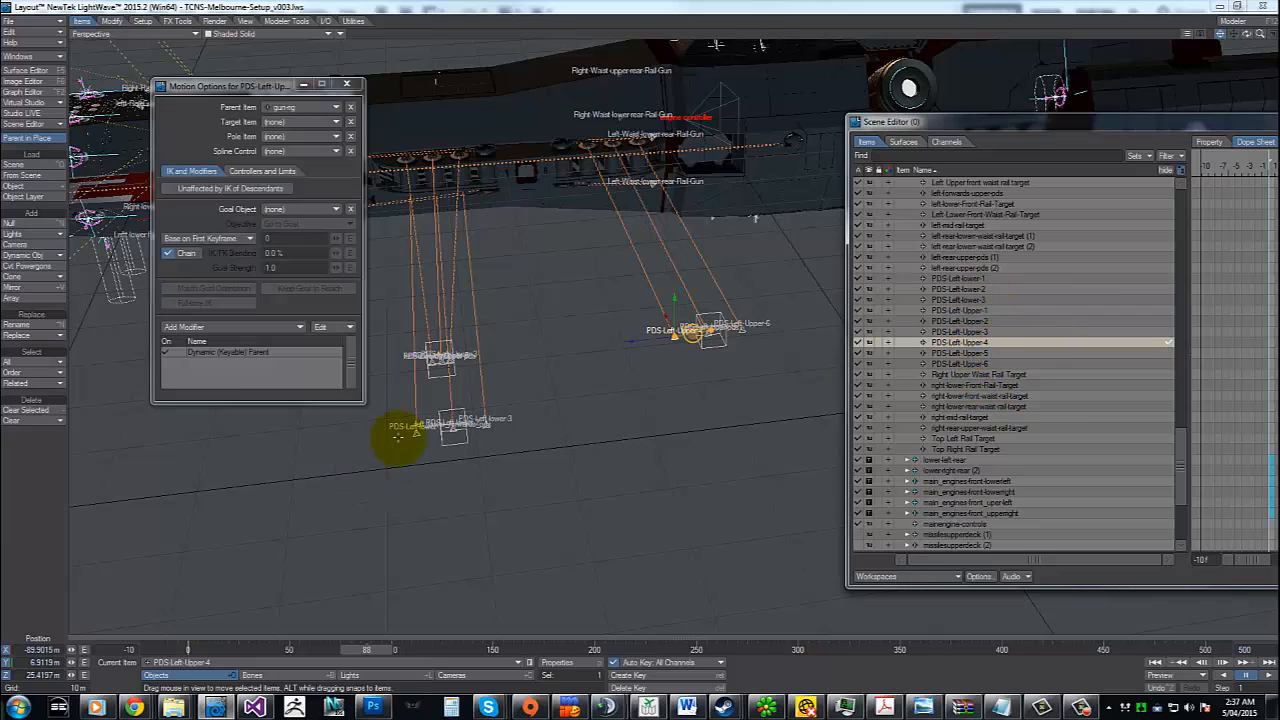
click(970, 278)
click(975, 290)
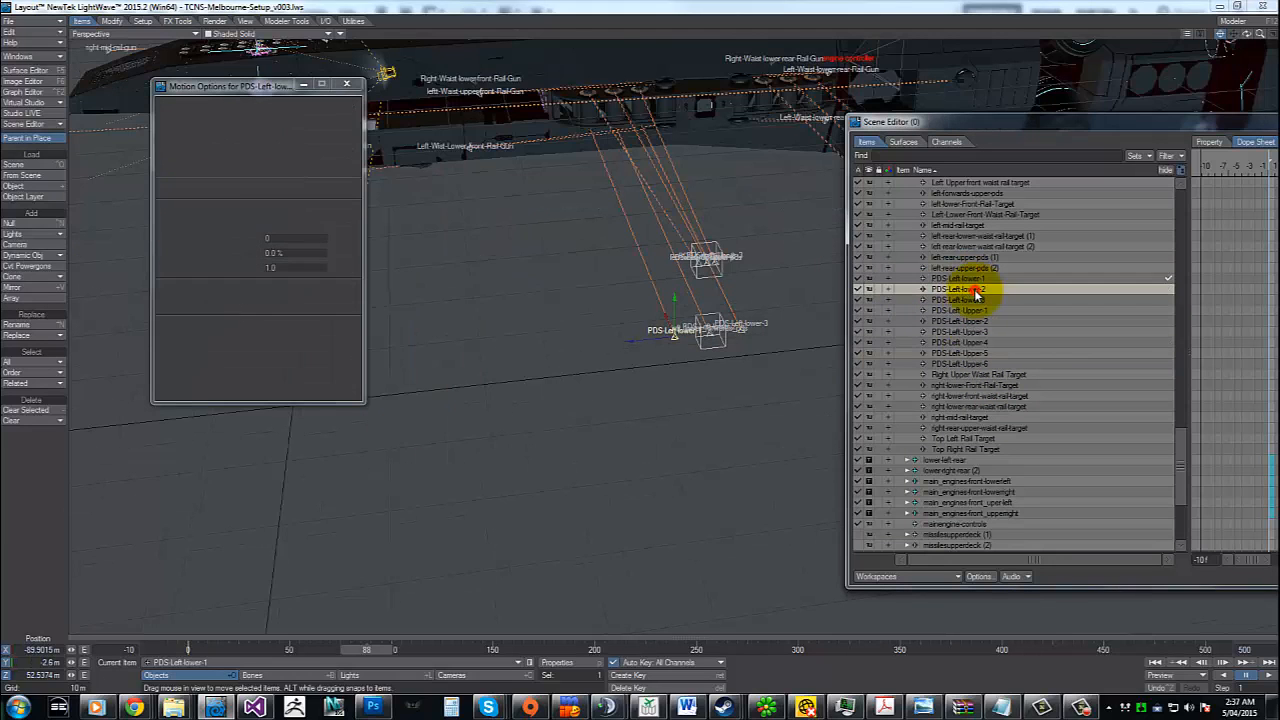
click(975, 300)
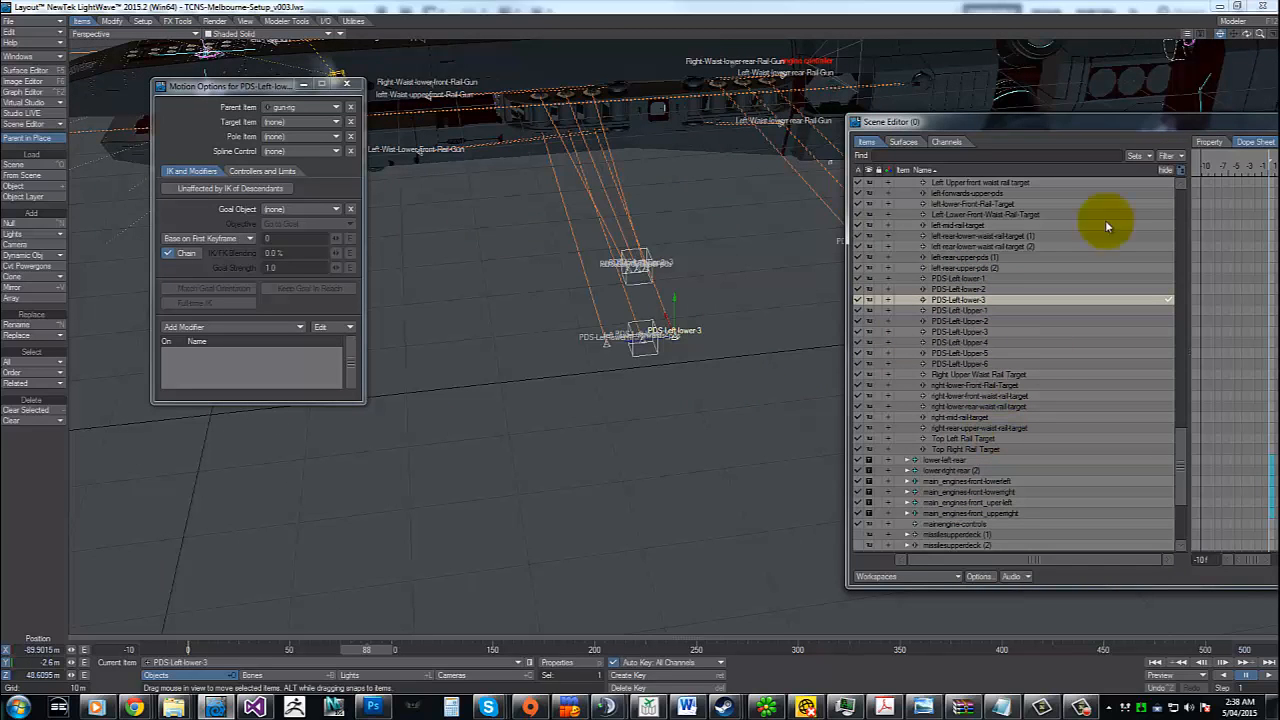
drag(1260, 34, 645, 345)
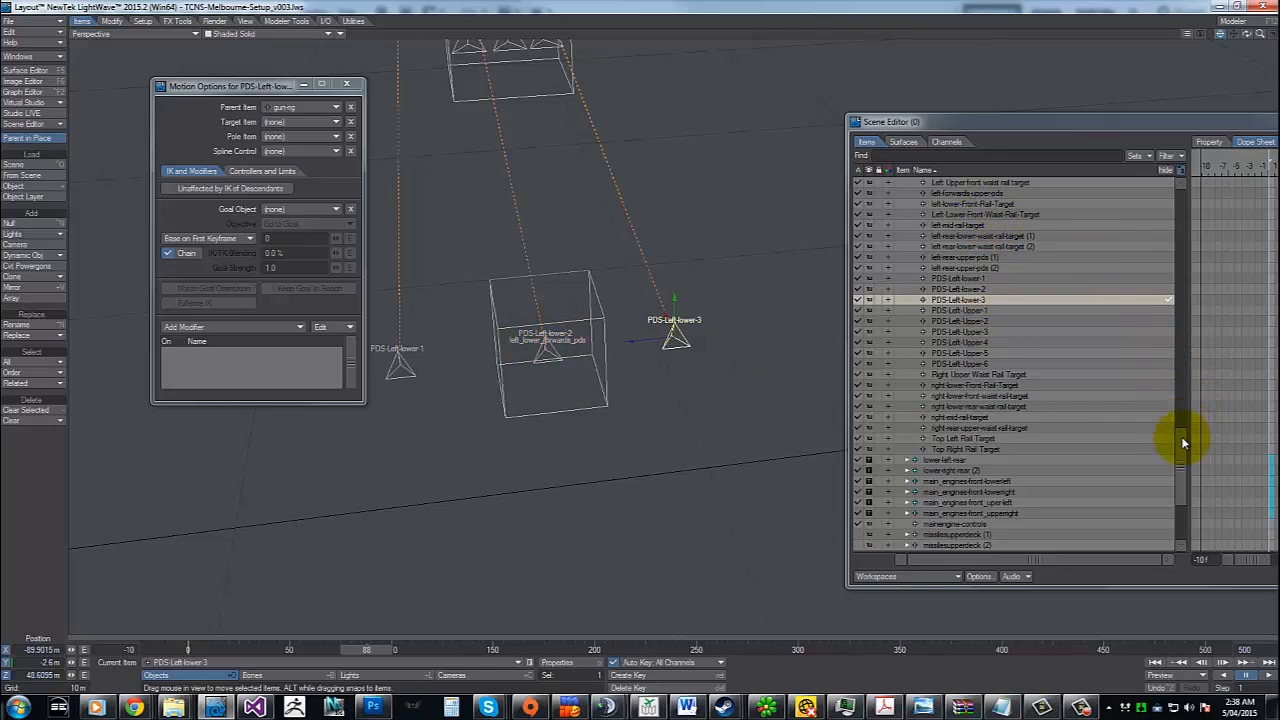
Select the left-forwards-upper-pds null and the group null at the lower forward targets to find their scene entries
drag(1182, 436, 1182, 428)
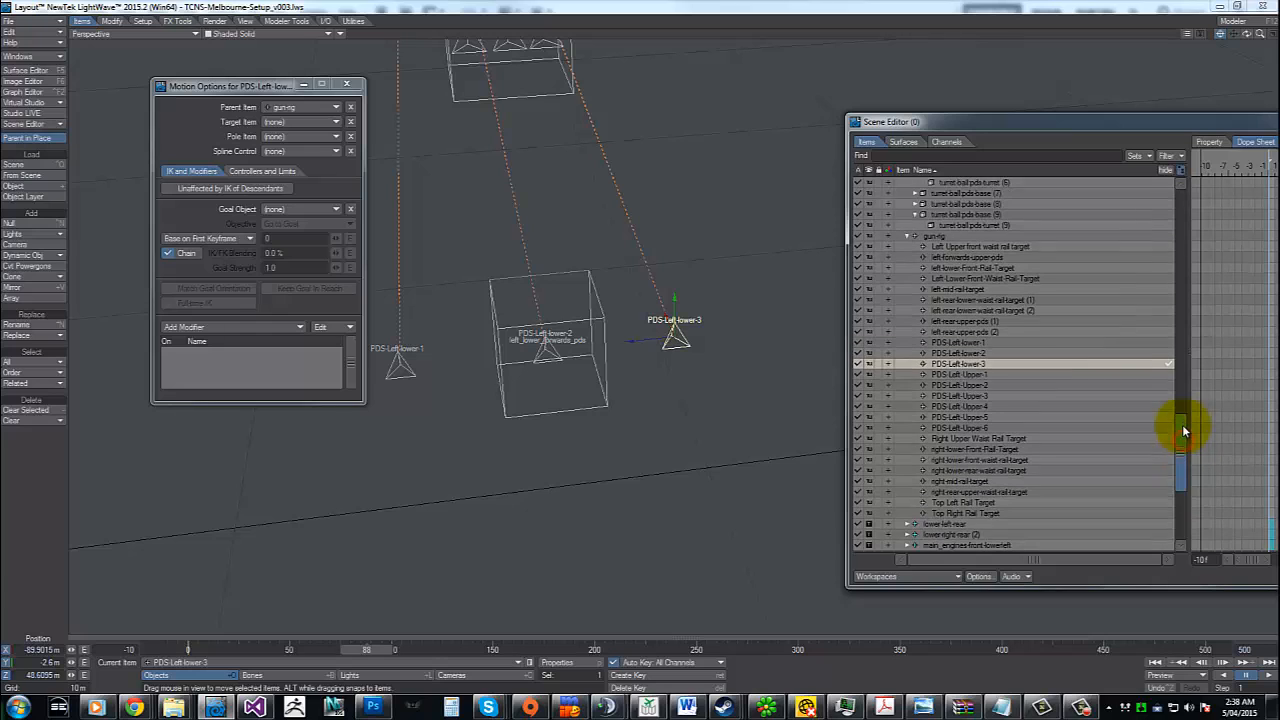
click(961, 267)
click(967, 258)
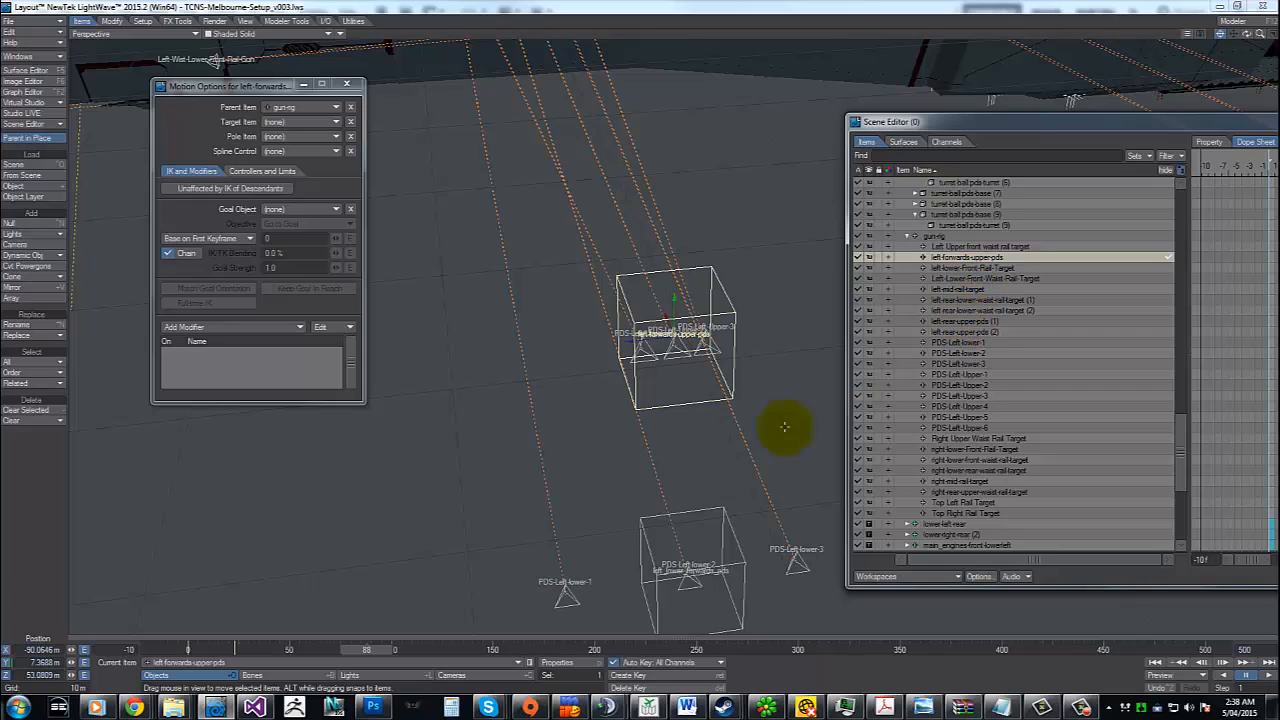
click(643, 529)
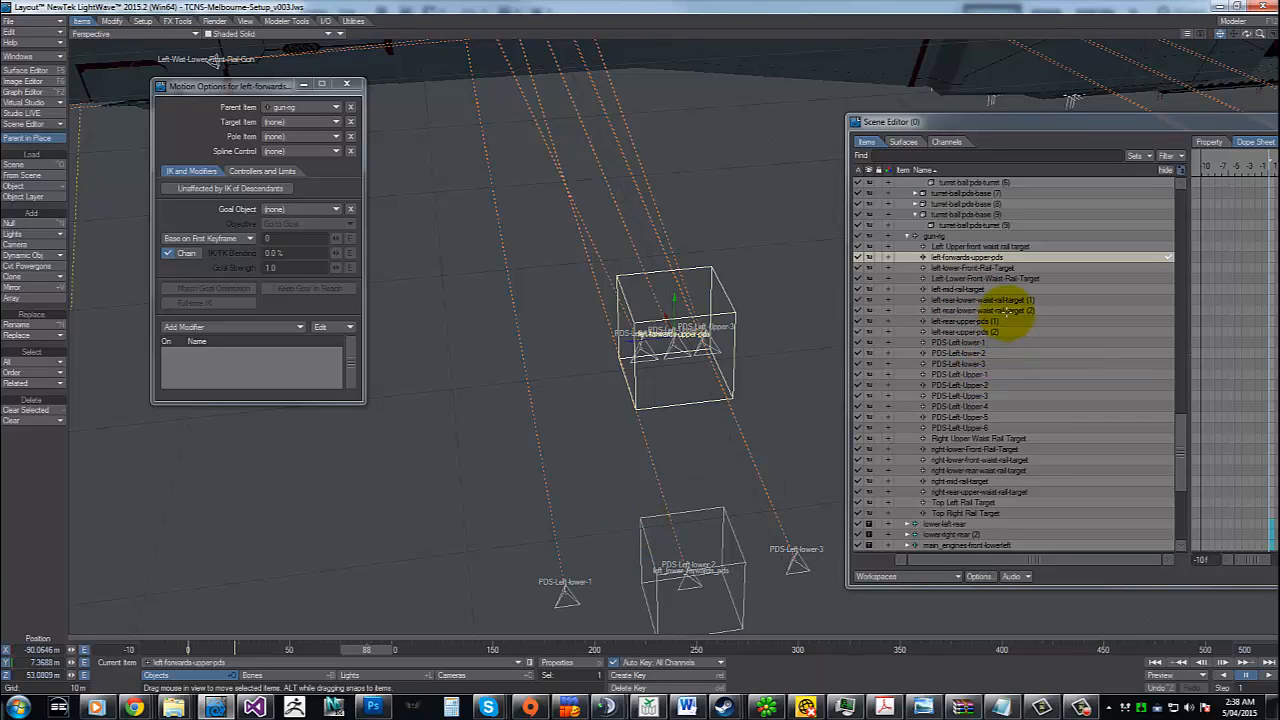
key(Down)
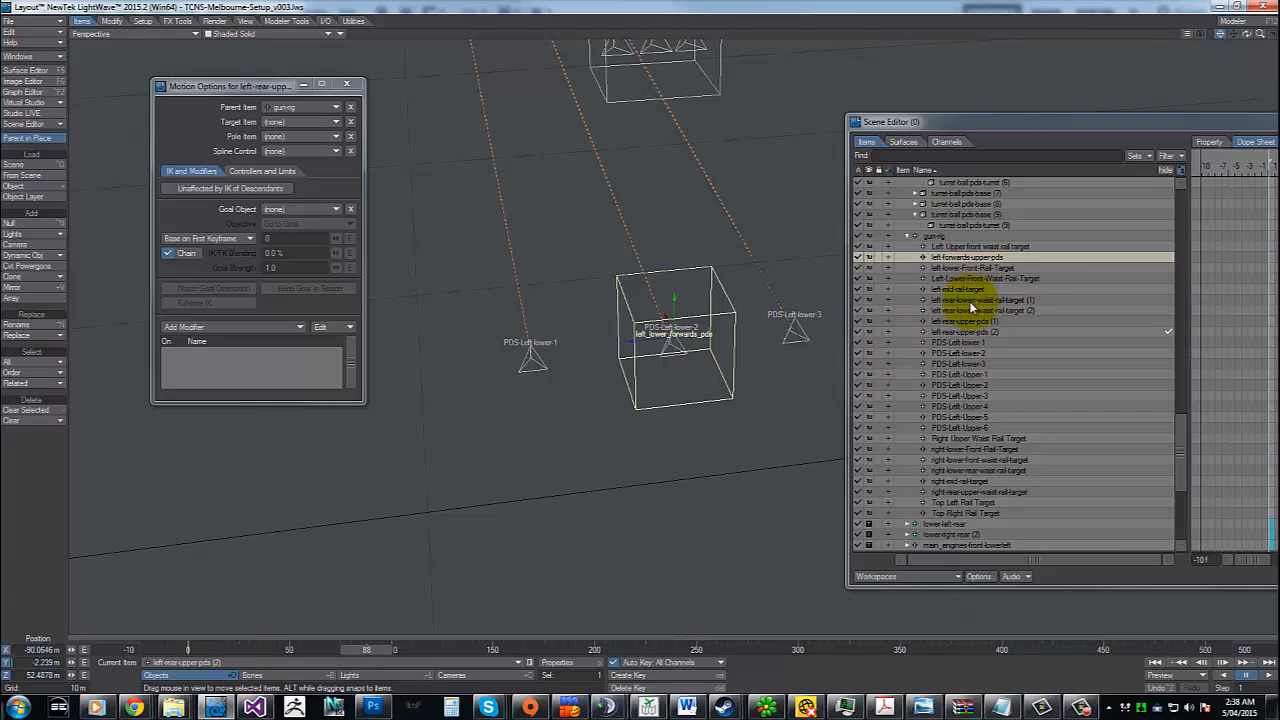
Rename the null left-rear-upper-pds (2) as left-rear-lower-pds
right_click(971, 331)
mouse_move(974, 362)
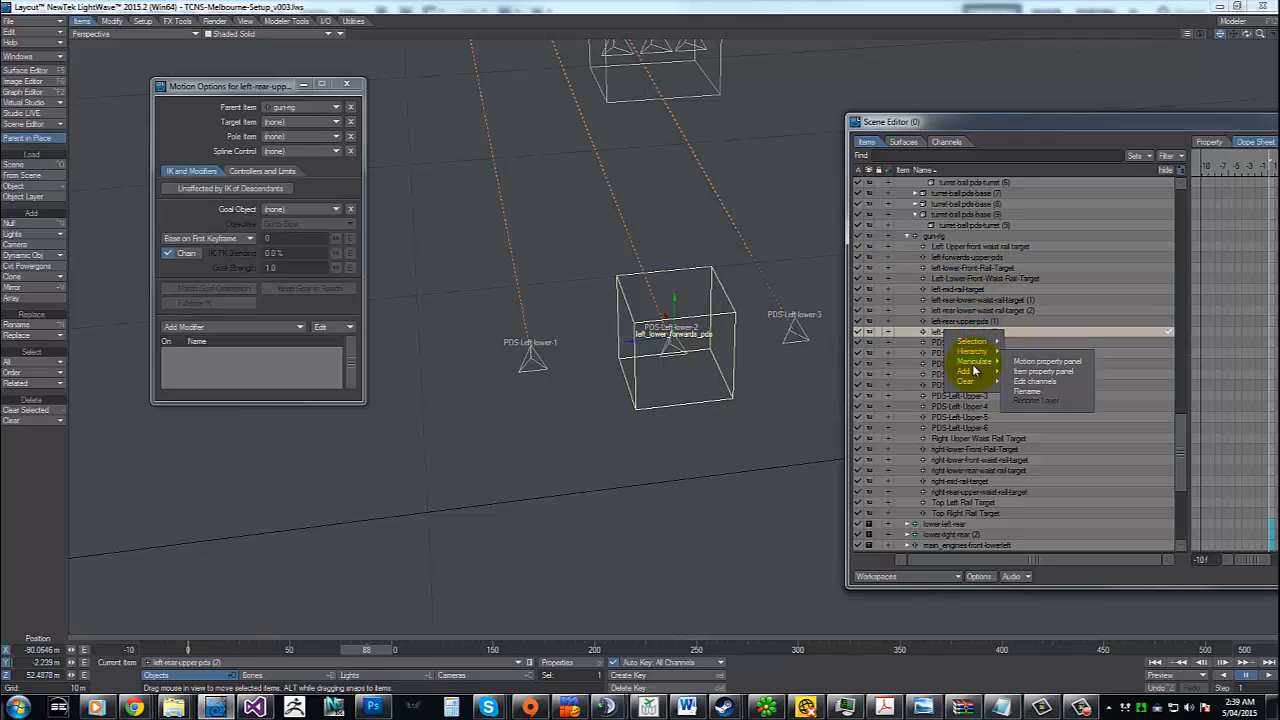
click(1057, 391)
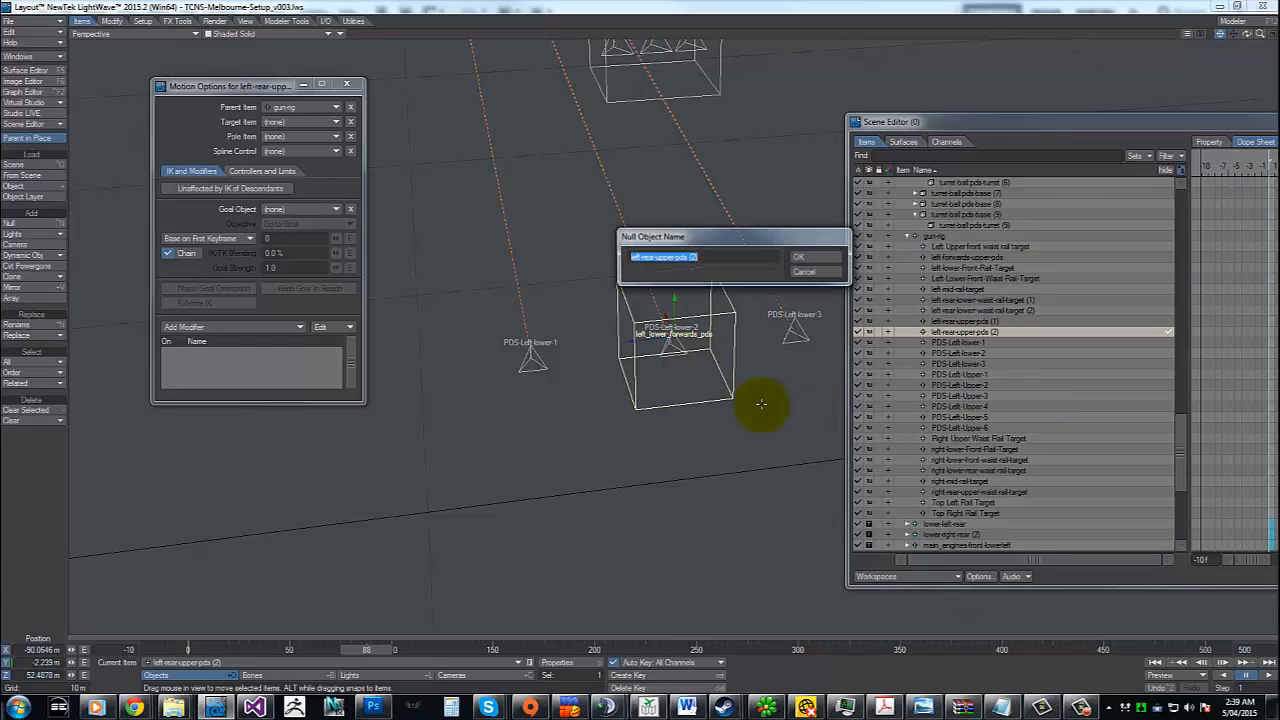
key(End)
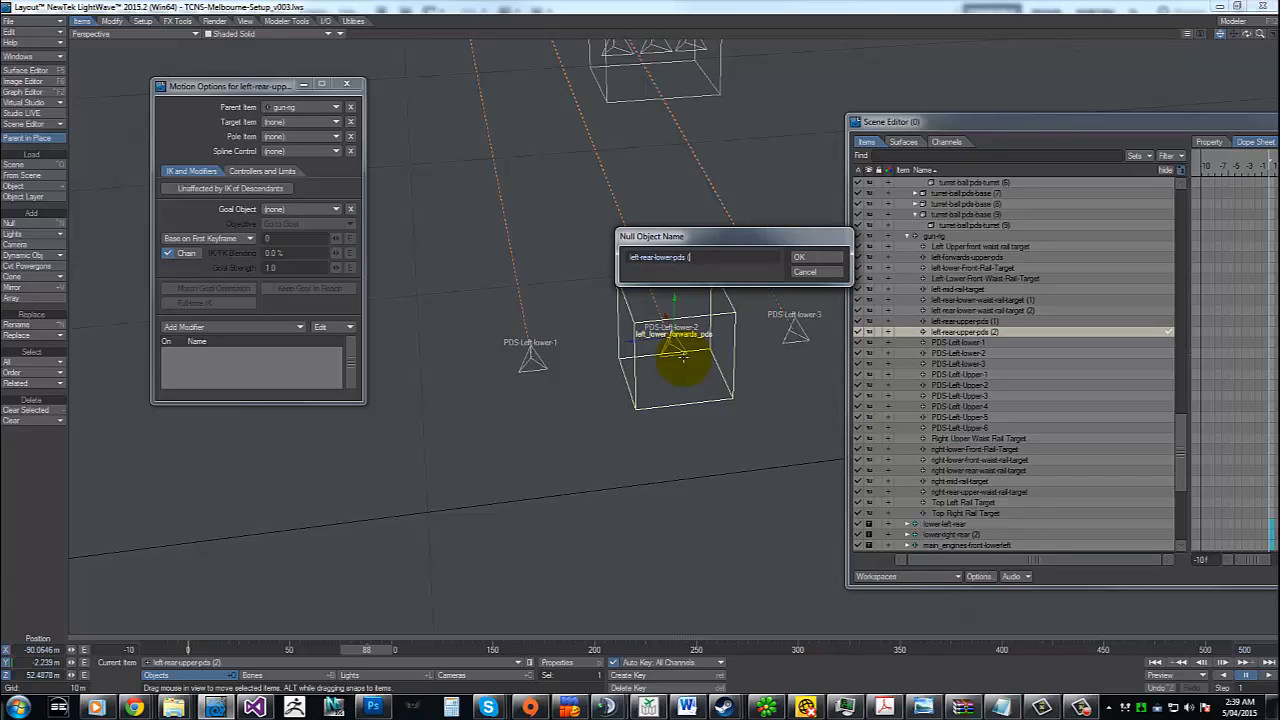
key(Return)
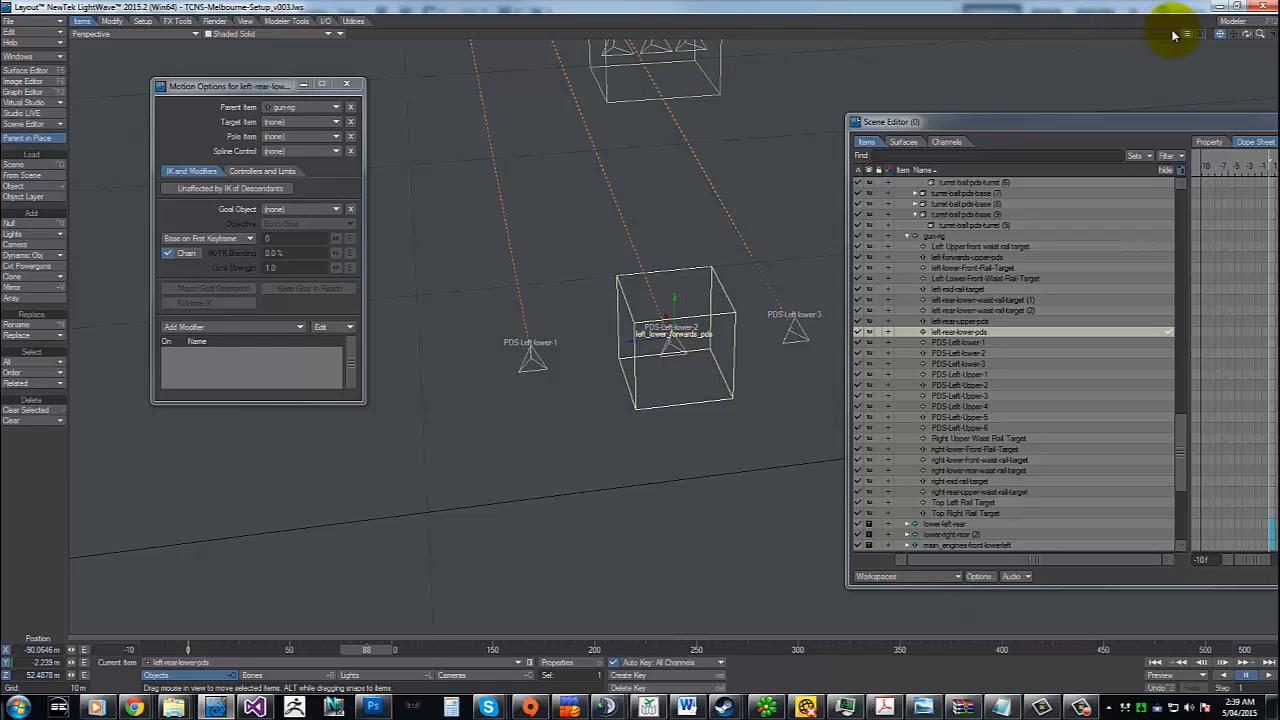
Select the PDS-Left-lower-1 target and add a Parenter modifier to it
drag(1246, 36, 627, 338)
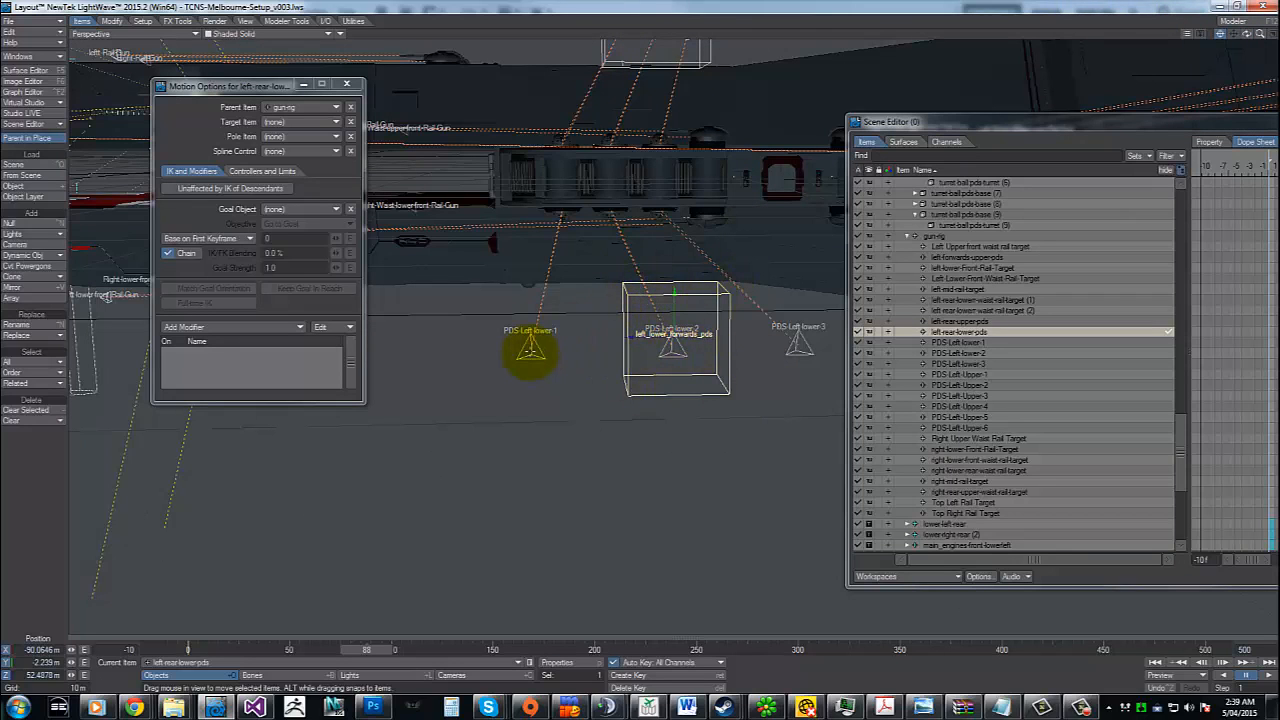
click(985, 343)
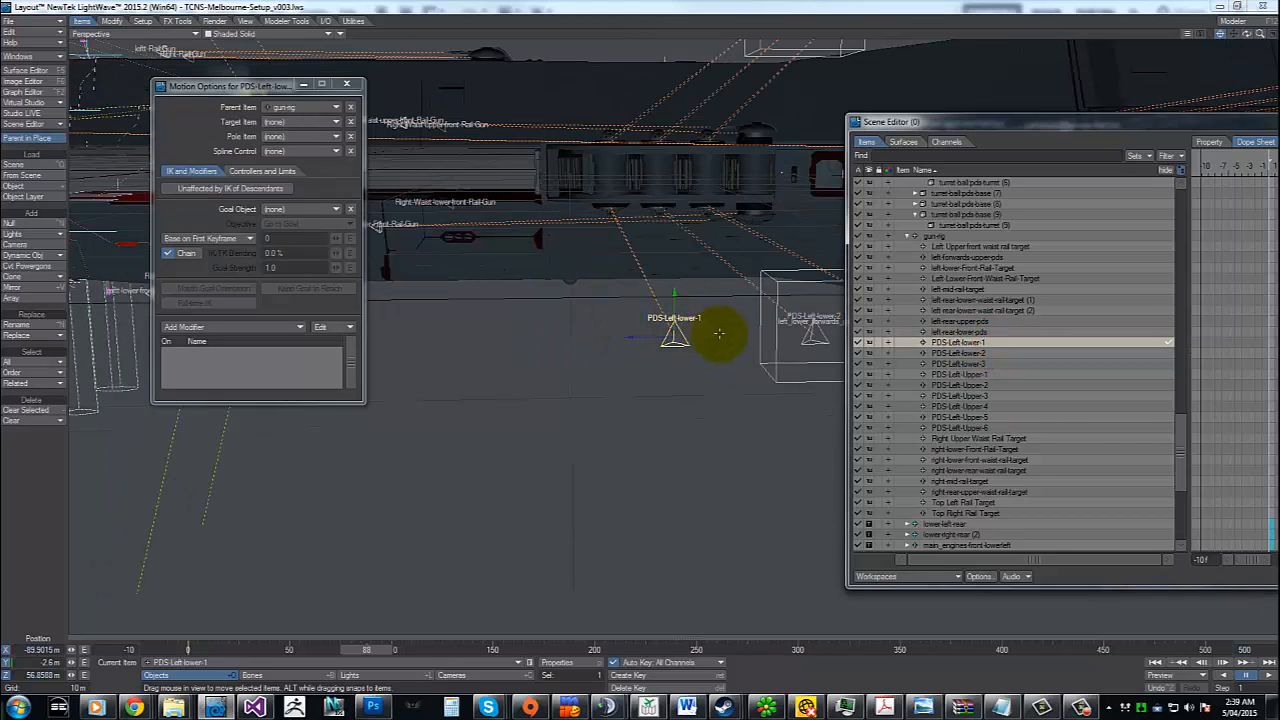
click(222, 327)
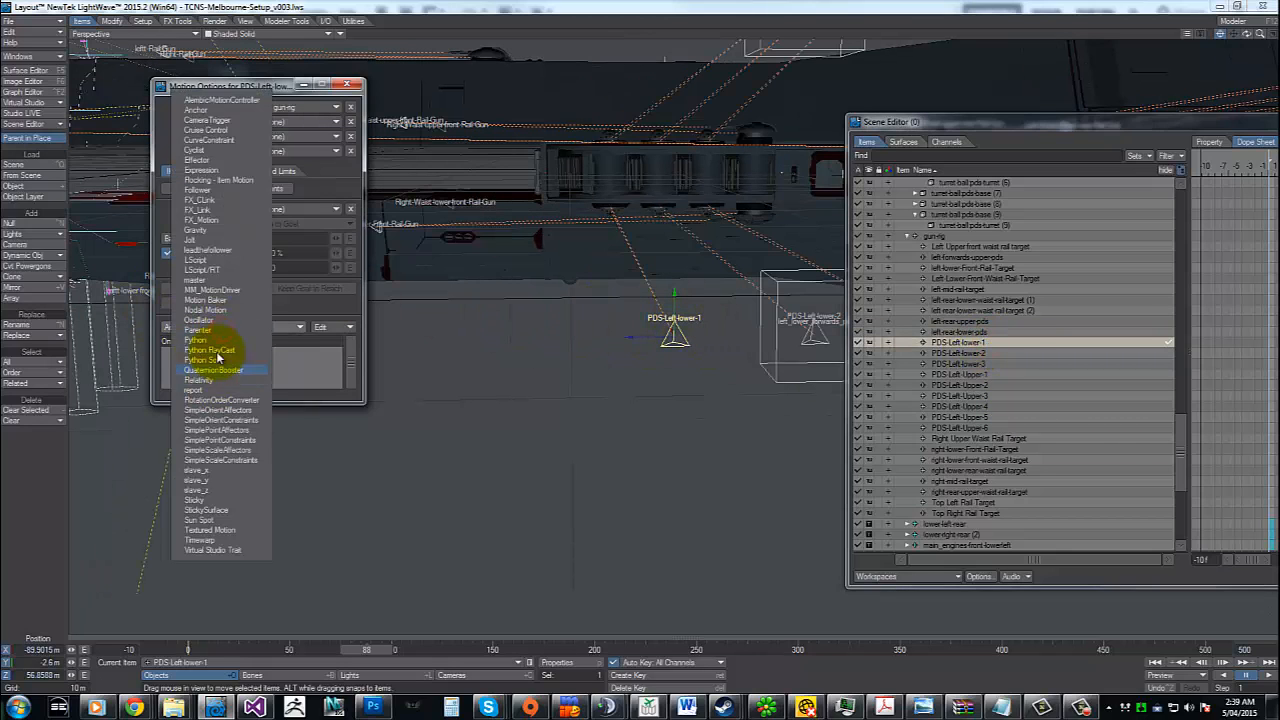
click(218, 332)
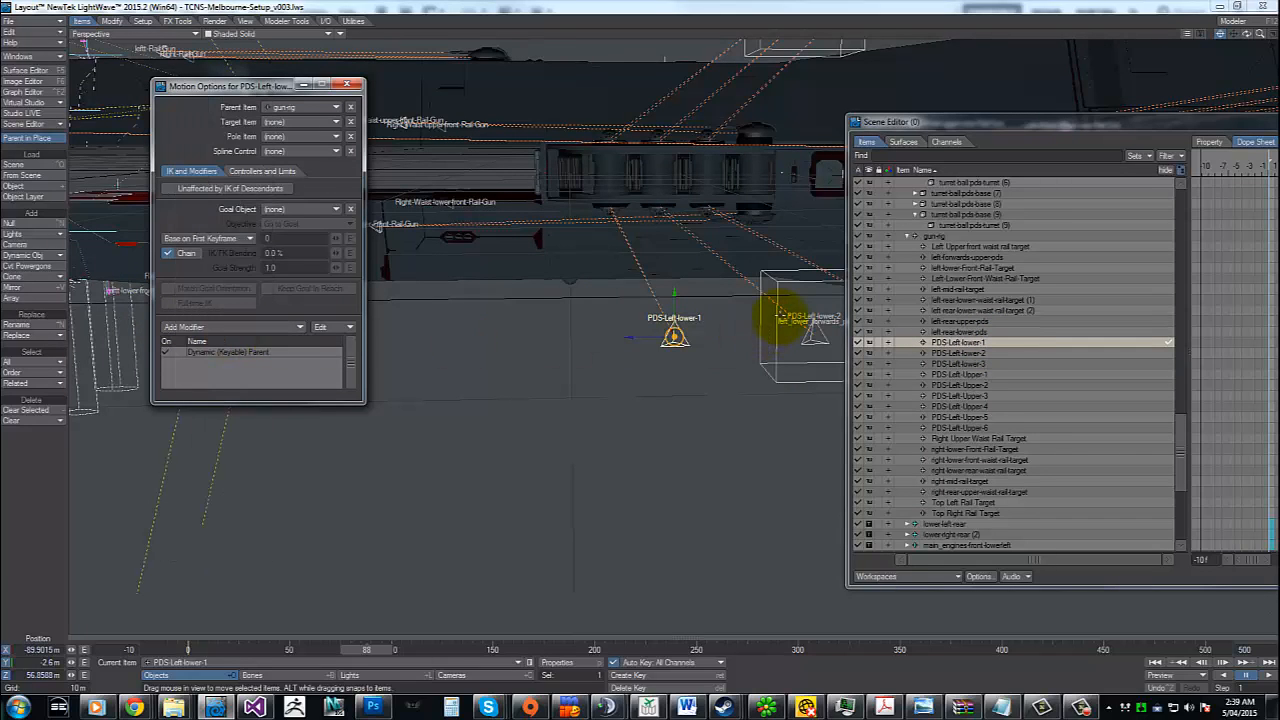
Move the Scene Editor clear of the viewport and dynamically parent PDS-Left-lower-1 to the left_lower_forwards_pds null
click(673, 338)
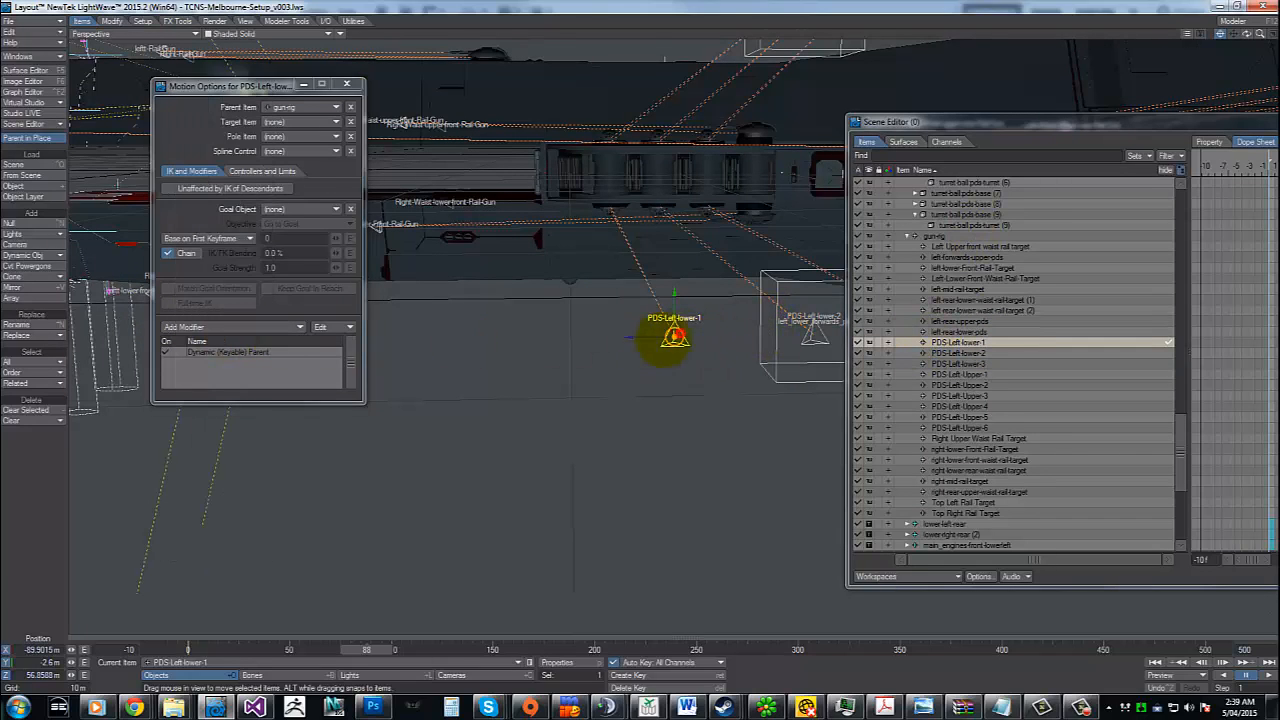
mouse_move(673, 338)
mouse_down()
mouse_move(611, 334)
mouse_move(640, 338)
mouse_up()
click(1005, 124)
drag(1023, 136, 1279, 184)
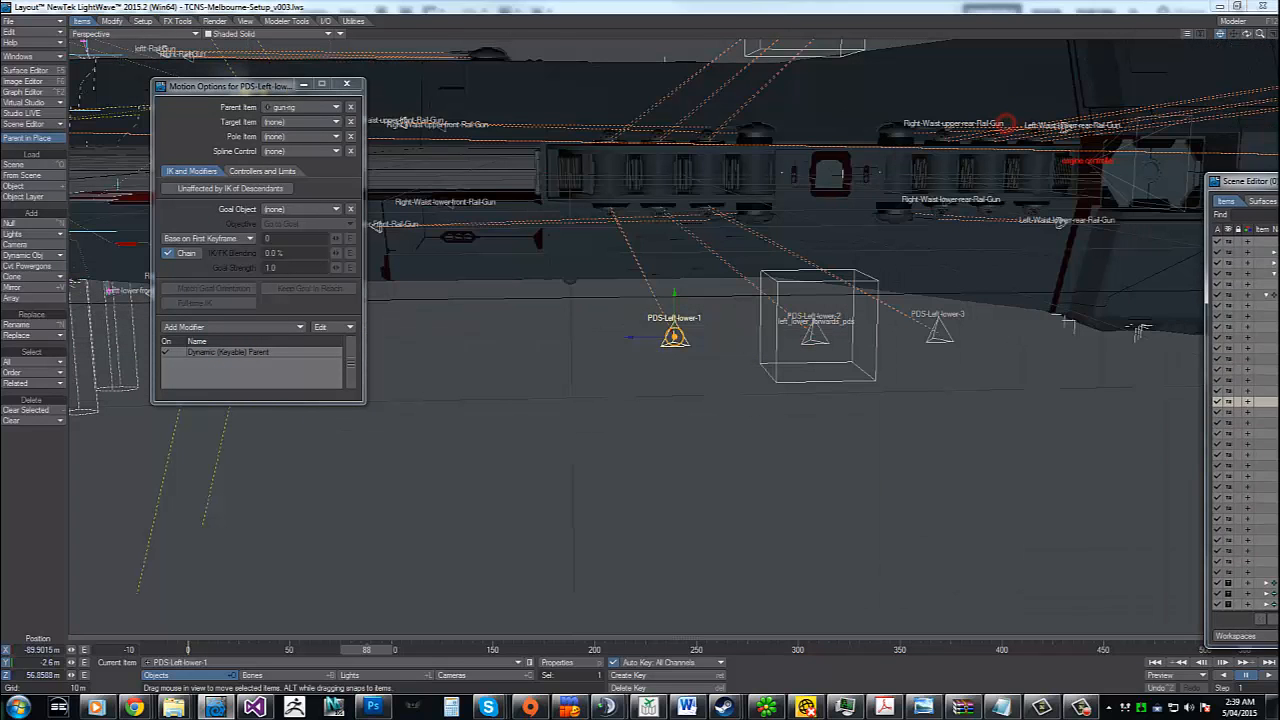
drag(672, 338, 640, 338)
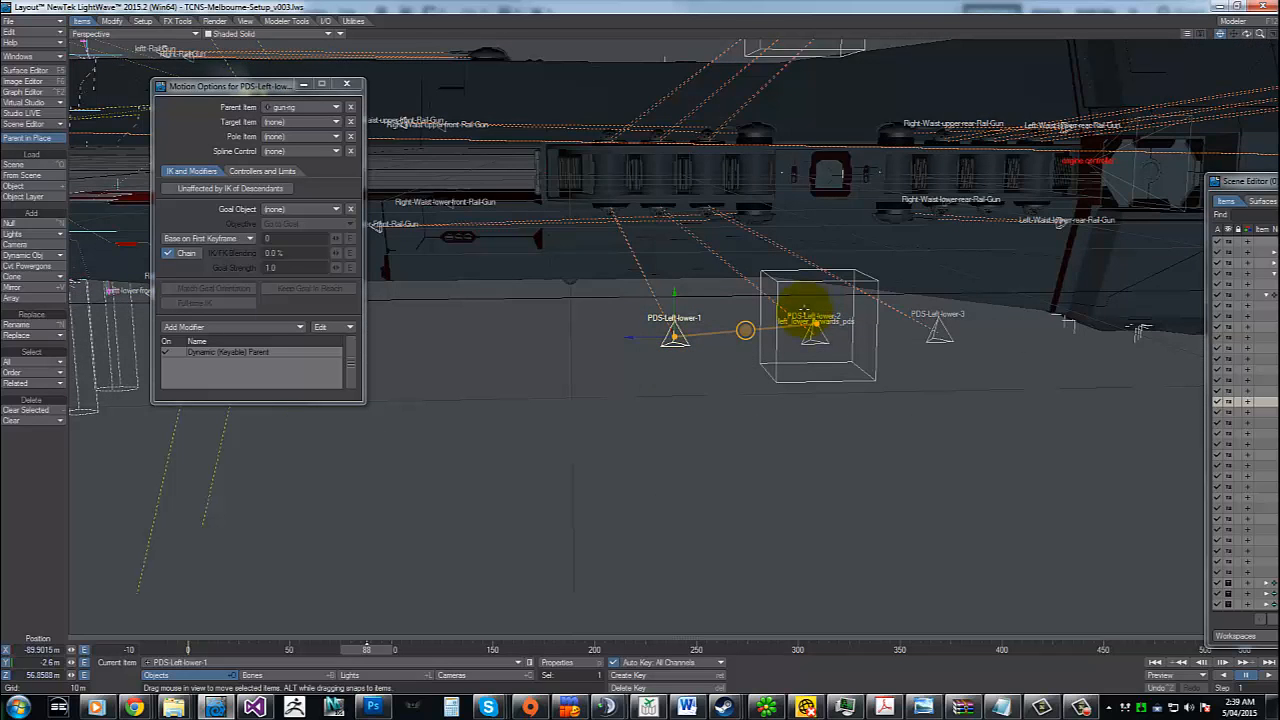
Add a Parenter modifier to PDS-Left-lower-2 and dynamically parent it to the left_lower_forwards_pds null
click(774, 348)
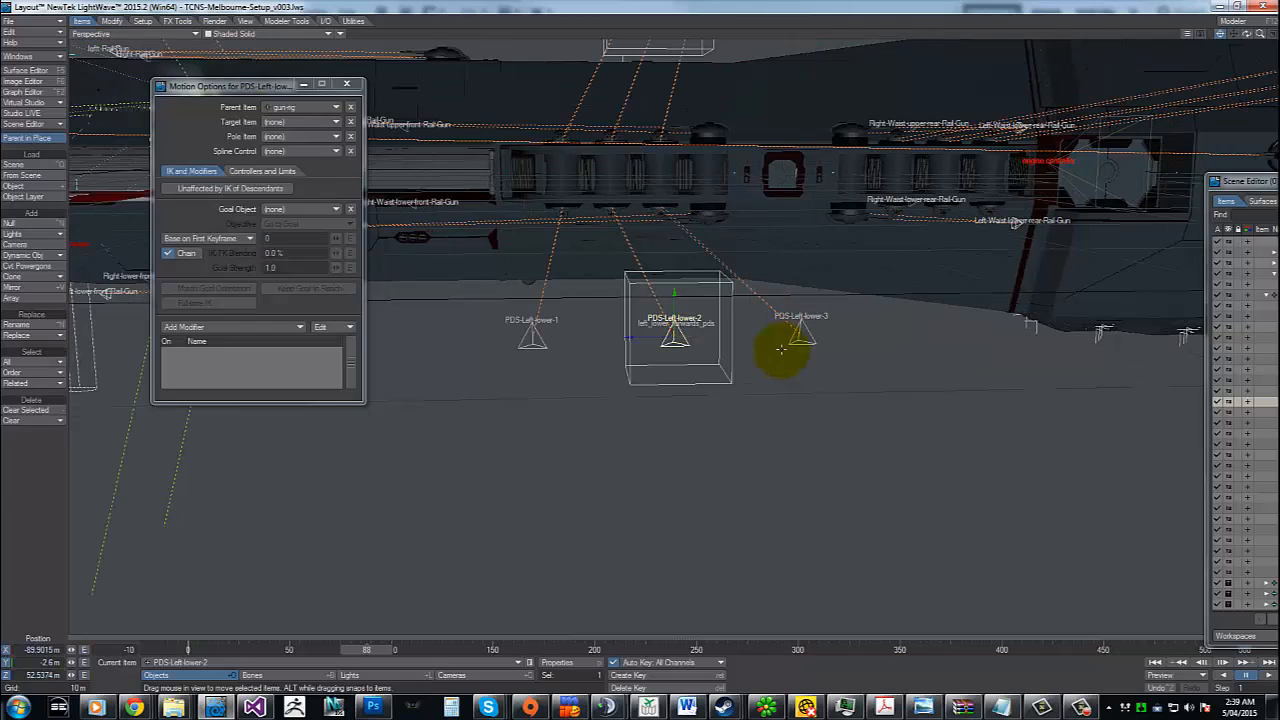
click(230, 328)
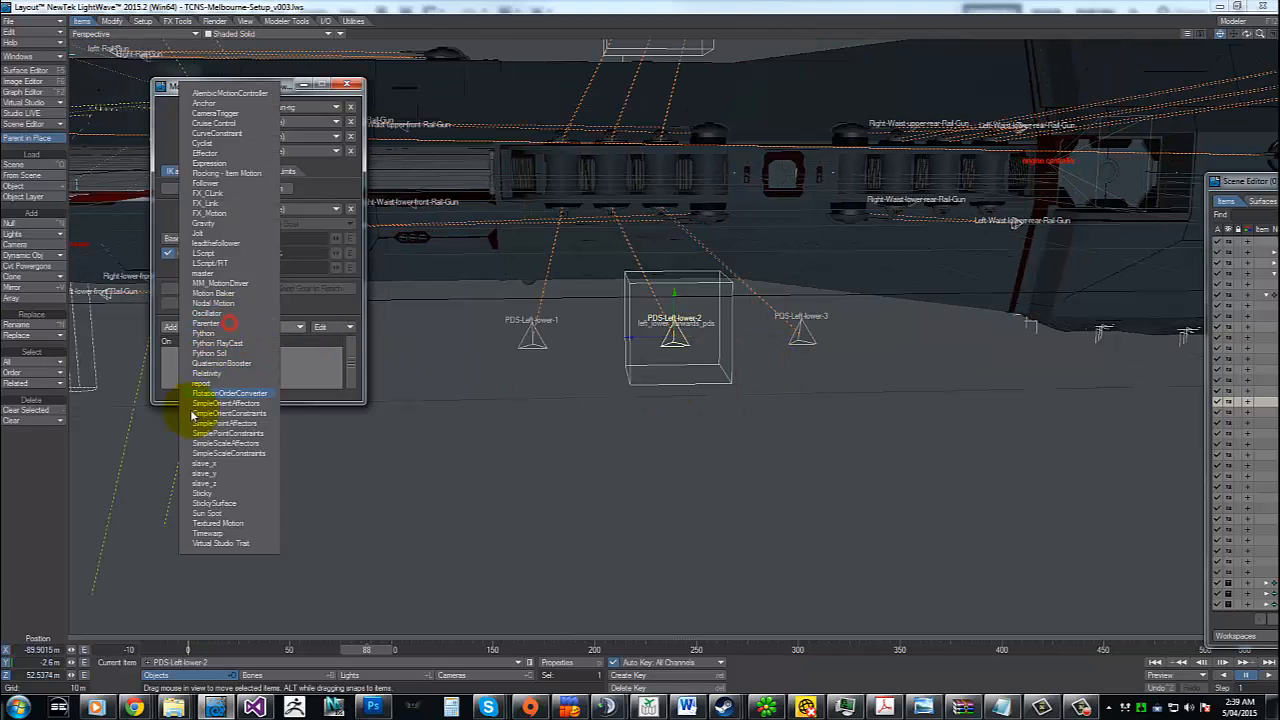
click(225, 324)
double_click(238, 355)
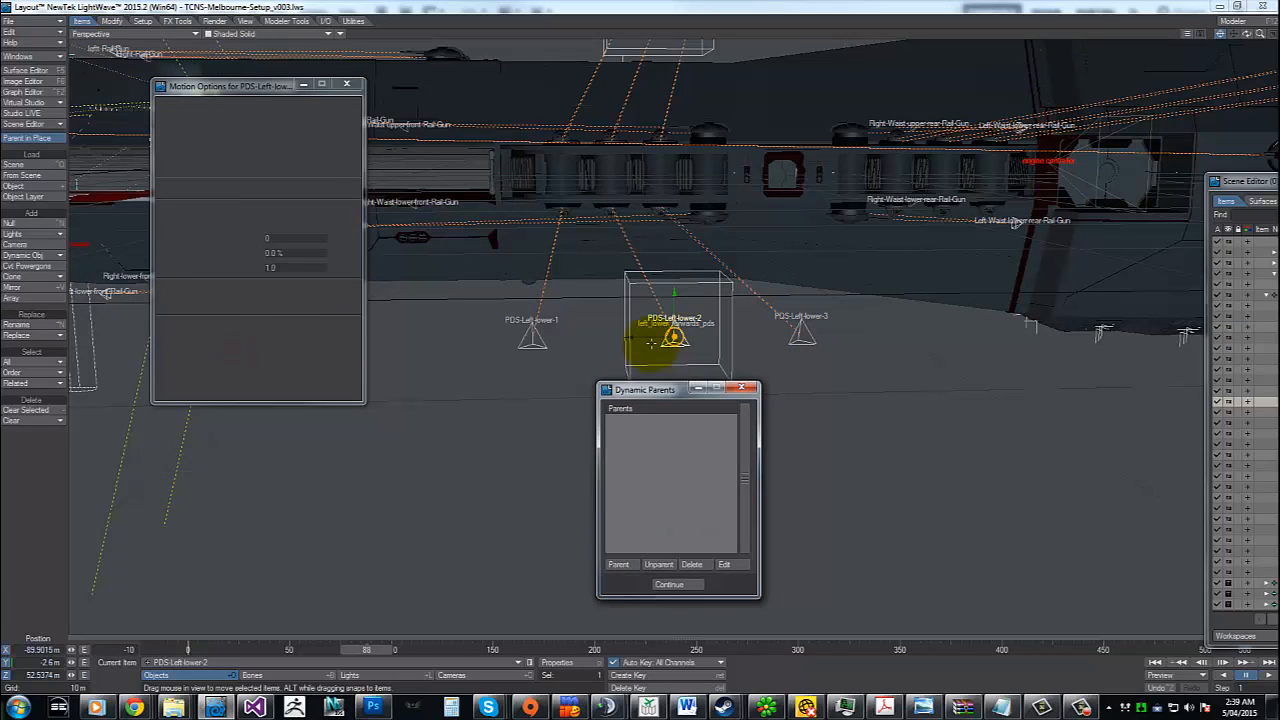
click(737, 391)
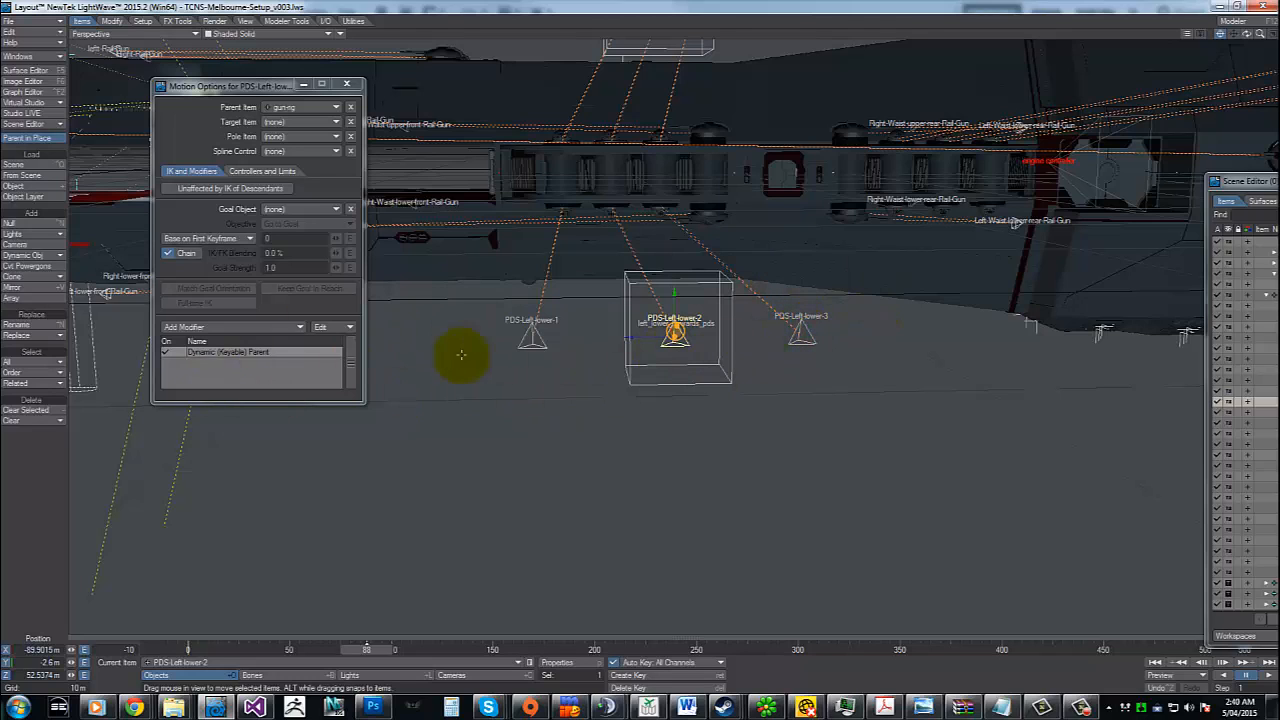
Add a Parenter modifier to PDS-Left-lower-3 and dynamically parent it to the left_lower_forwards_pds null
key(Down)
click(256, 337)
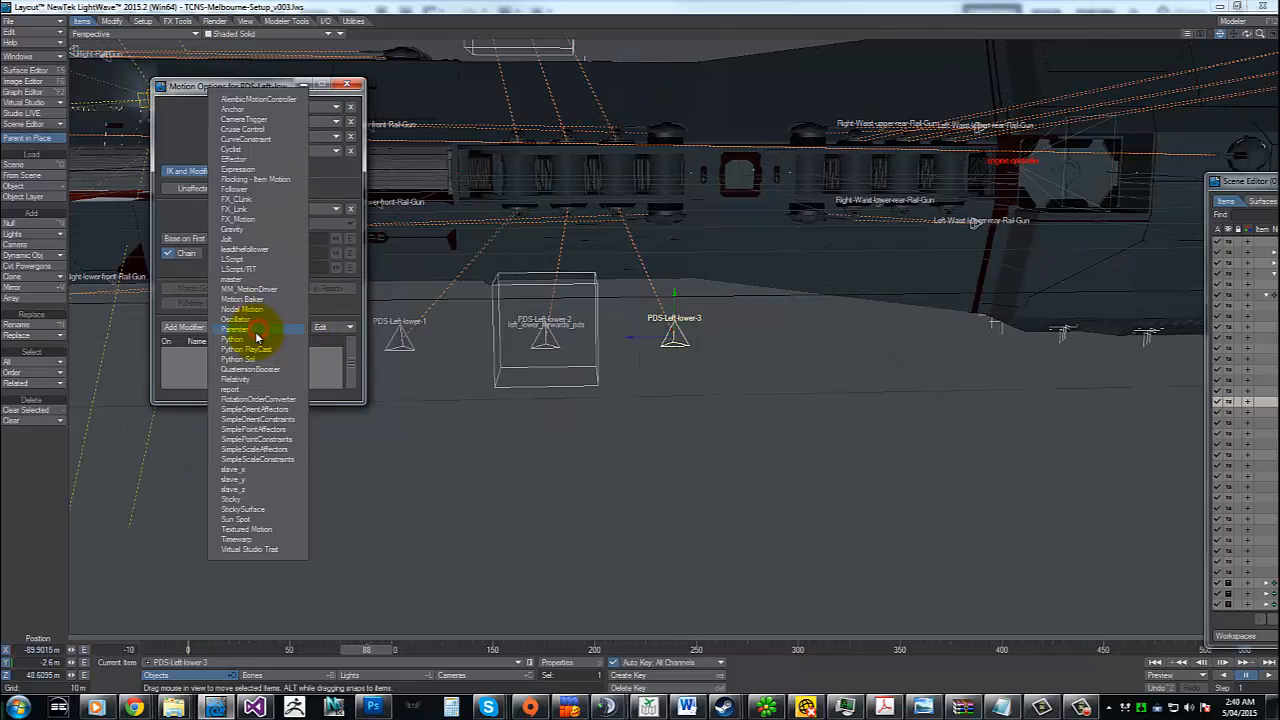
click(256, 333)
drag(673, 336, 543, 325)
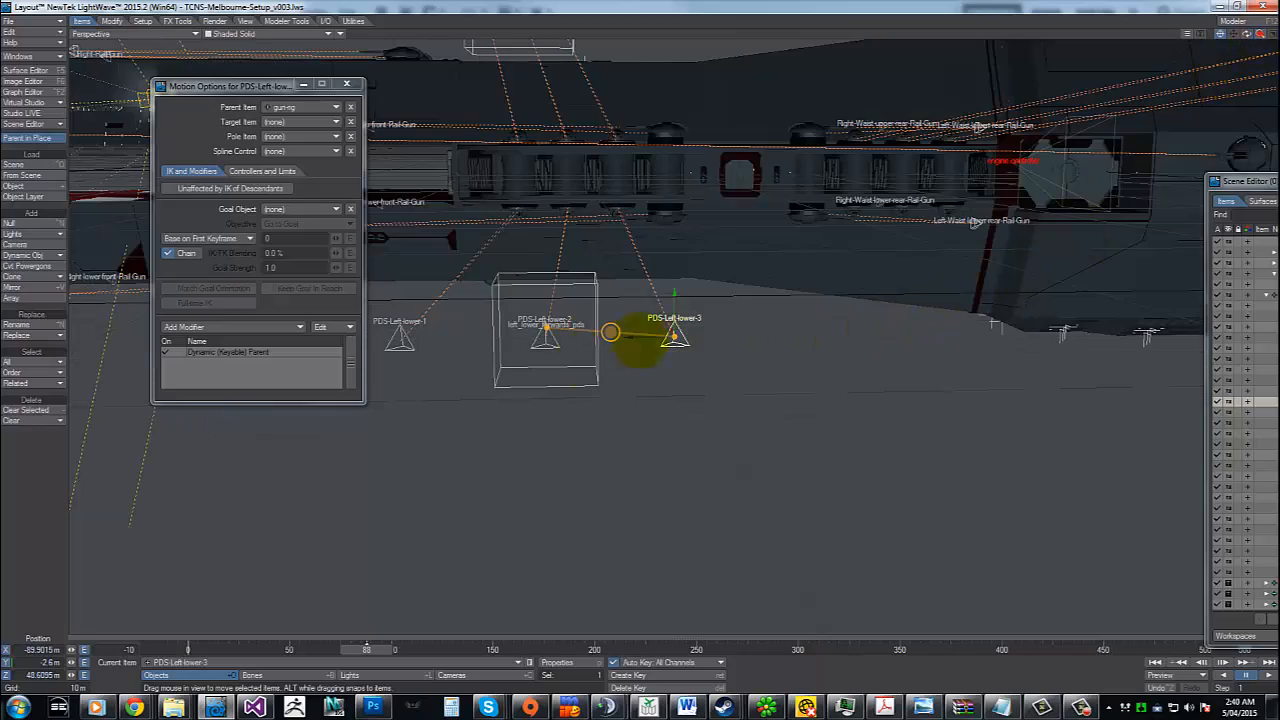
Examine the lower forward target group and its links to the turrets from several angles
mouse_move(641, 340)
ctrl+alt+mouse_down()
mouse_move(563, 306)
mouse_move(655, 348)
ctrl+alt+mouse_up()
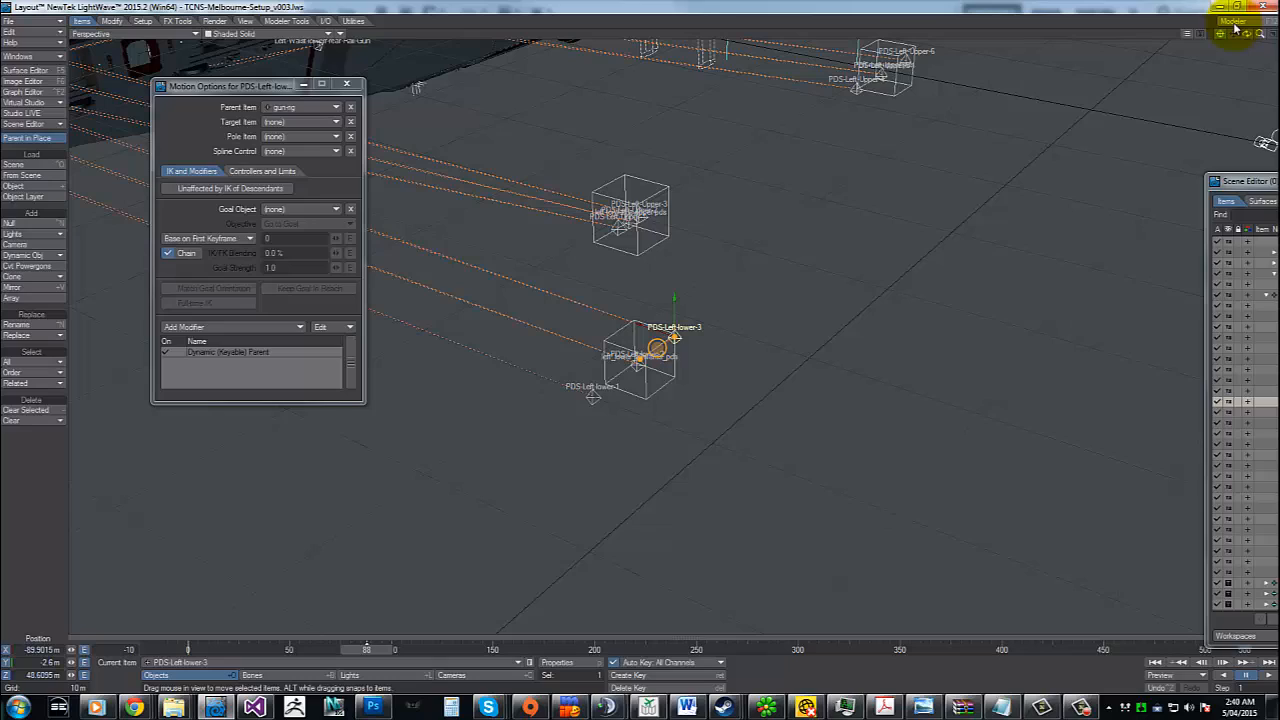
drag(1260, 34, 645, 340)
scroll(650, 338, up, 5)
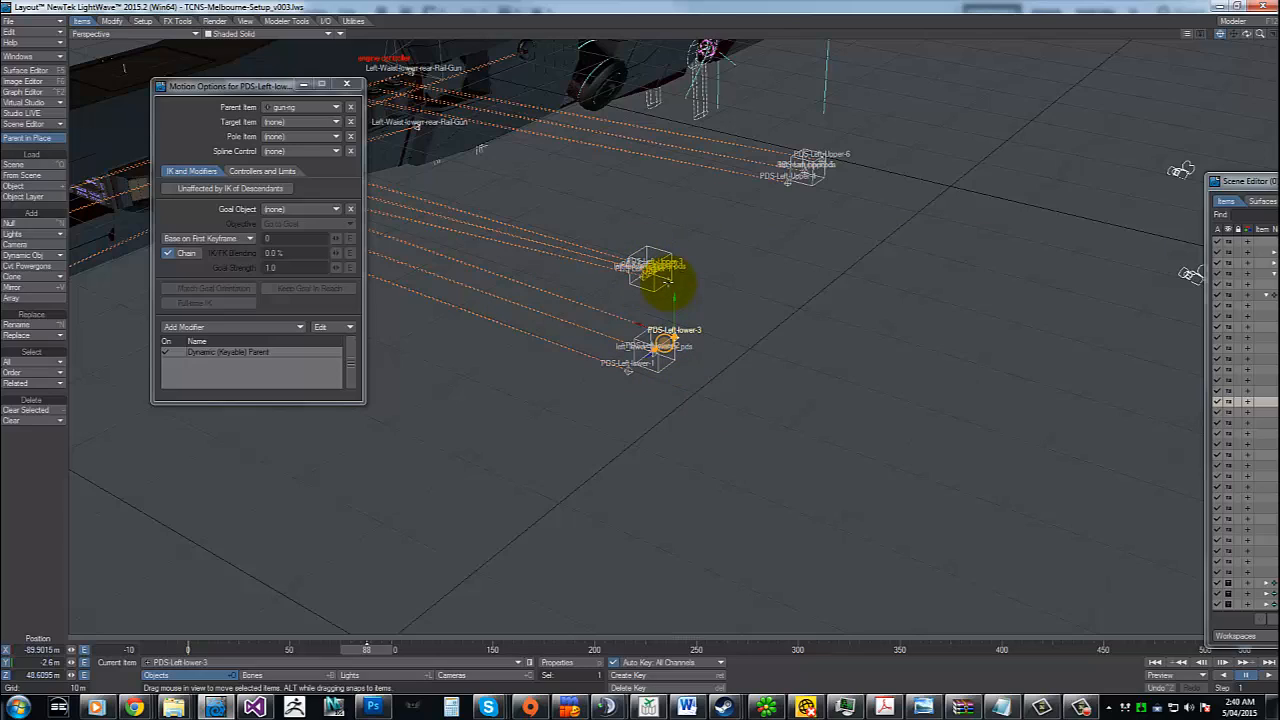
mouse_move(1248, 34)
mouse_down()
mouse_move(637, 340)
mouse_move(1248, 34)
mouse_up()
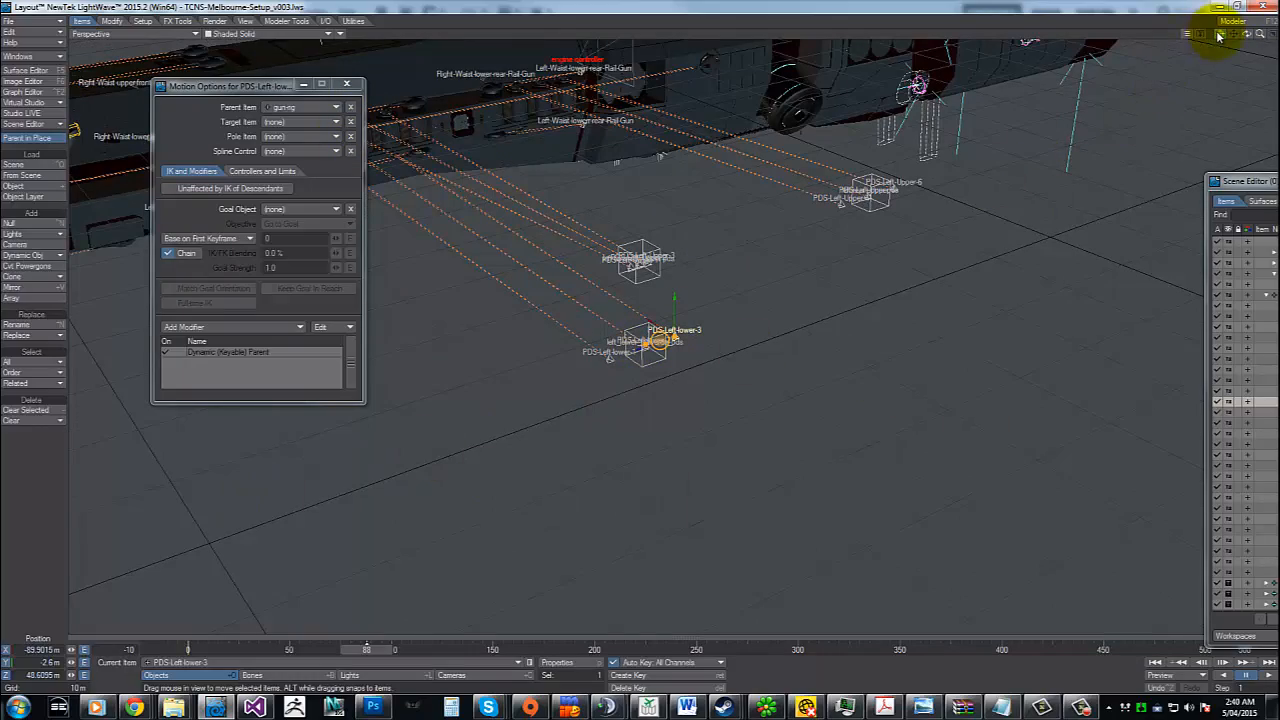
drag(1248, 34, 640, 338)
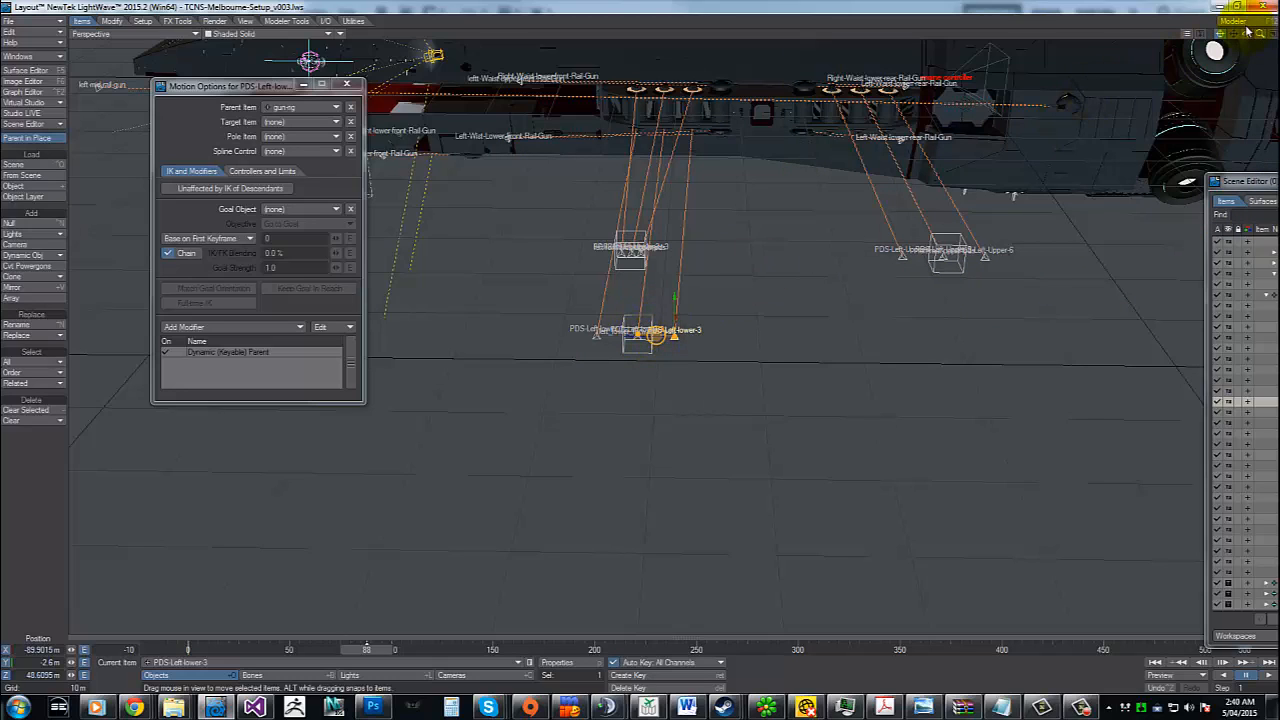
drag(1247, 33, 634, 337)
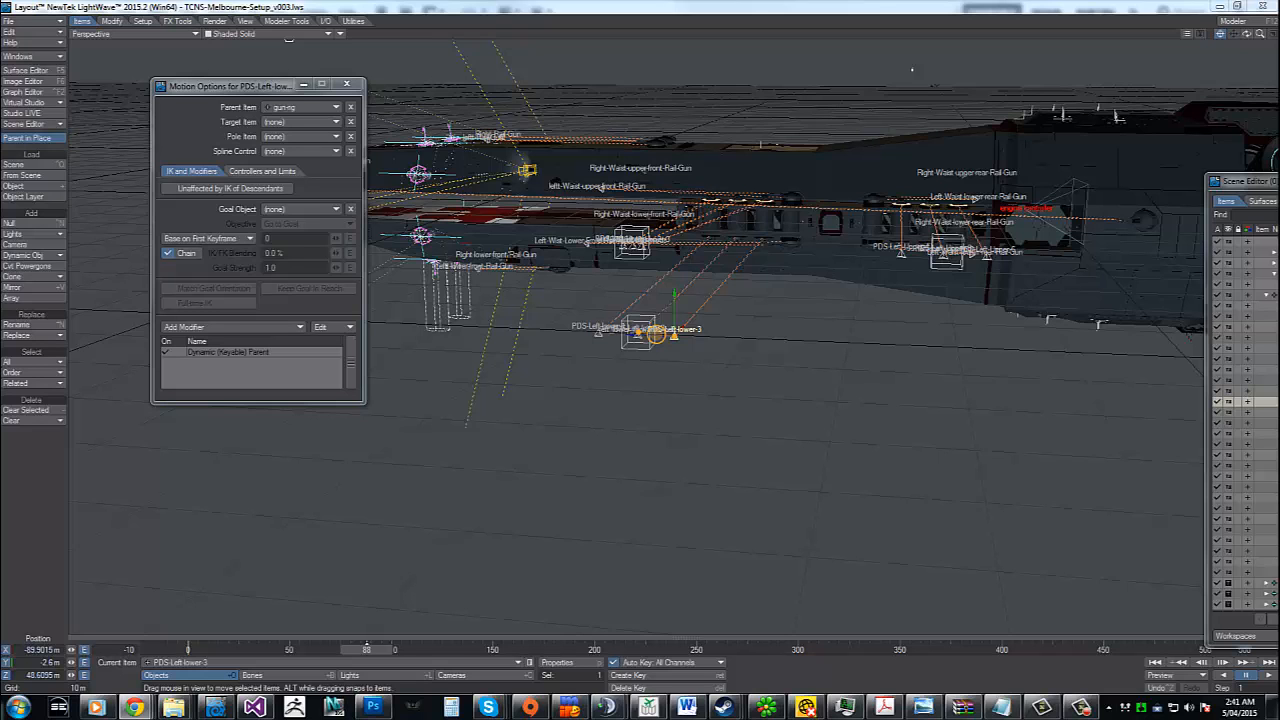
Bring the browser with the YouTube video "How to use the new Dynamic Parenter in LightWave 2015" into view, and return to Layout
drag(1260, 128, 276, 24)
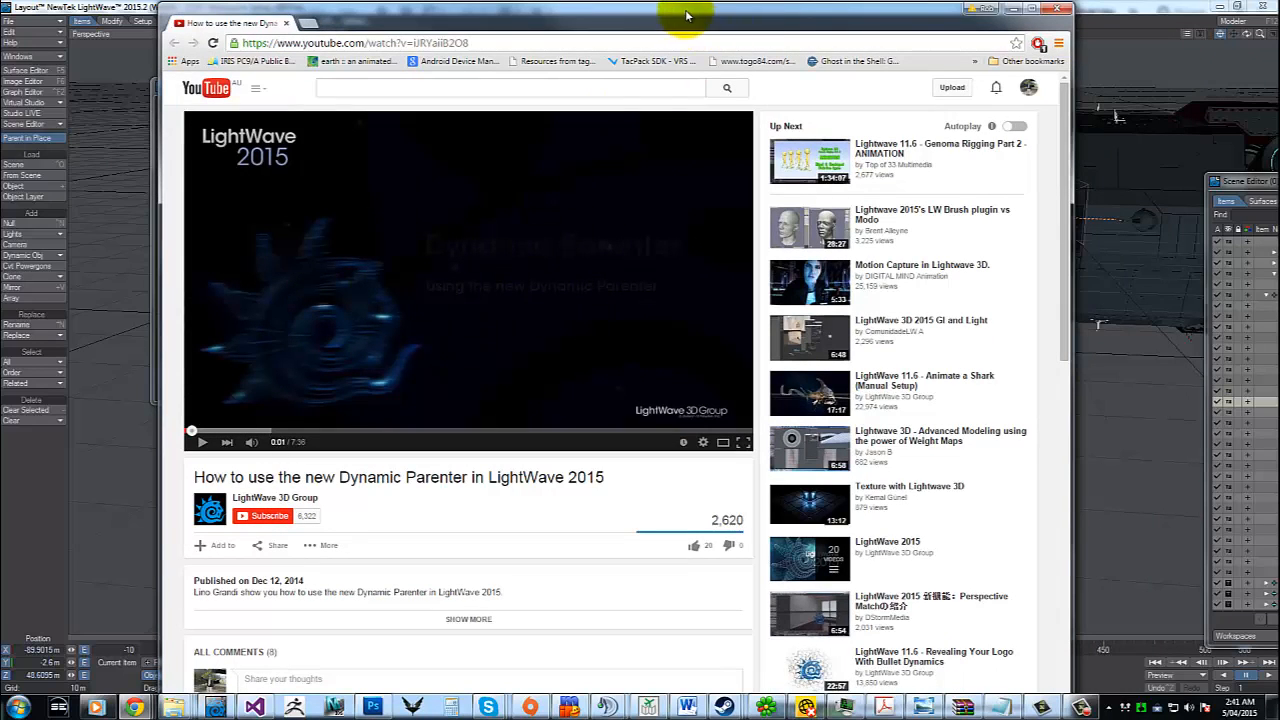
drag(694, 14, 1279, 160)
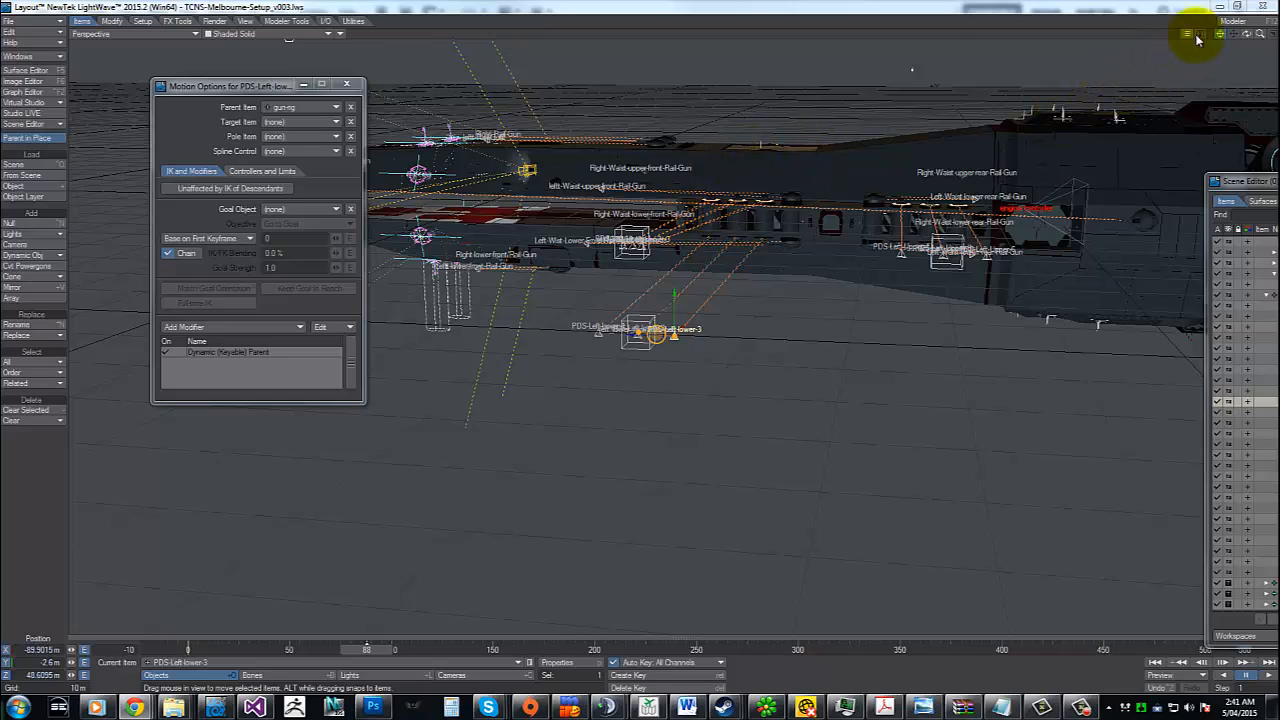
Examine the whole ship with its turret and target rig from the front, rear and side
click(640, 340)
drag(640, 340, 700, 322)
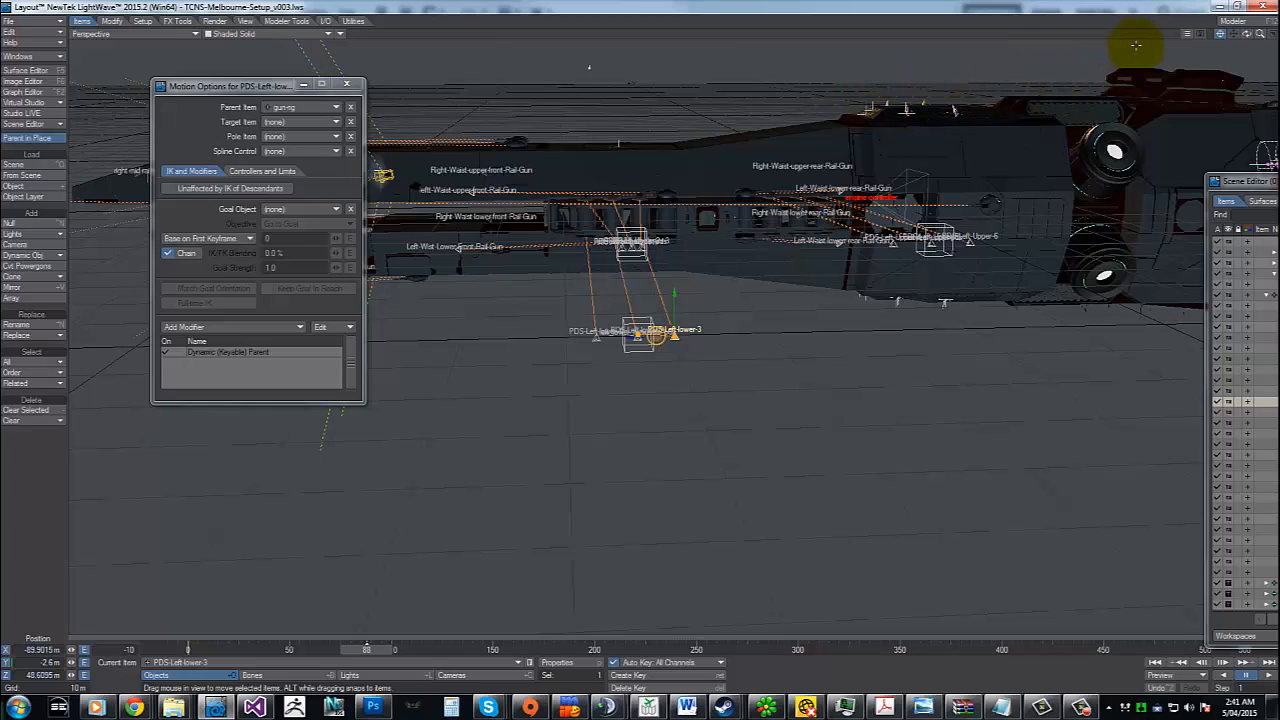
mouse_move(1261, 33)
mouse_down()
mouse_move(630, 345)
mouse_move(526, 331)
mouse_move(641, 339)
mouse_move(643, 355)
mouse_move(657, 322)
mouse_move(650, 338)
mouse_move(880, 243)
mouse_up()
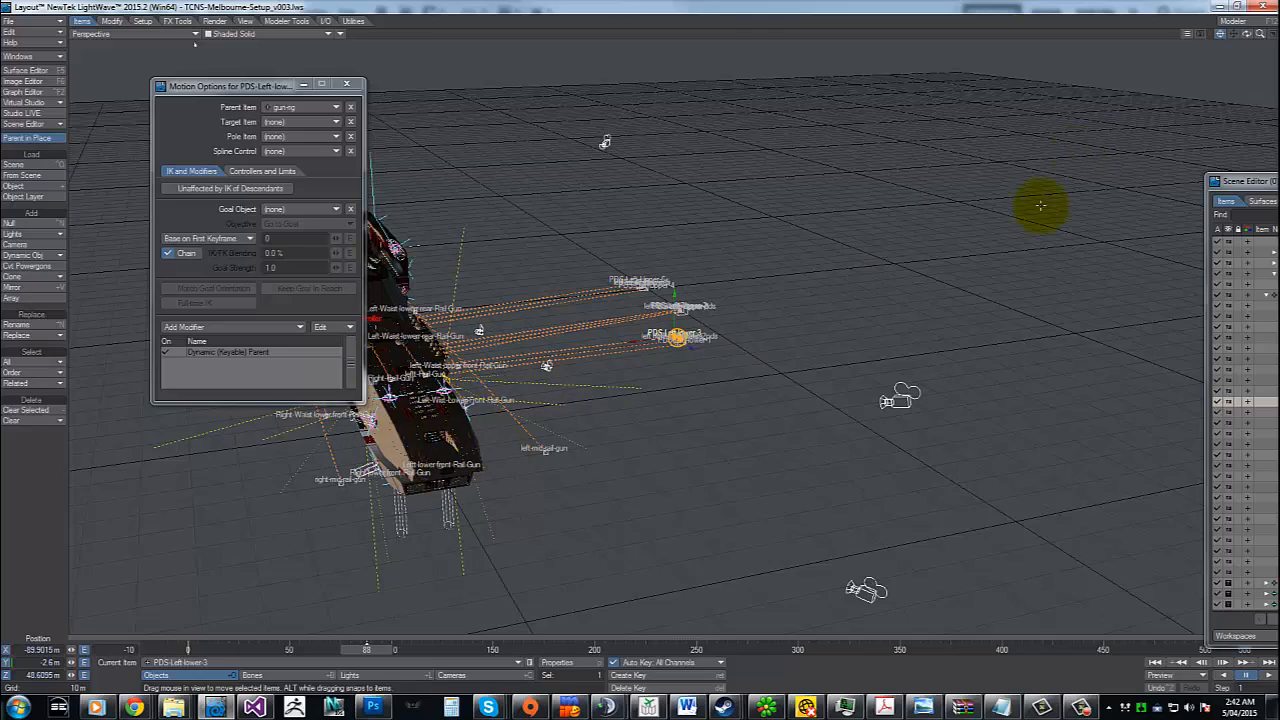
mouse_move(1246, 34)
mouse_down()
mouse_move(632, 348)
mouse_move(543, 337)
mouse_move(614, 328)
mouse_move(637, 341)
mouse_move(646, 323)
mouse_move(629, 329)
mouse_move(686, 300)
mouse_move(1252, 40)
mouse_up()
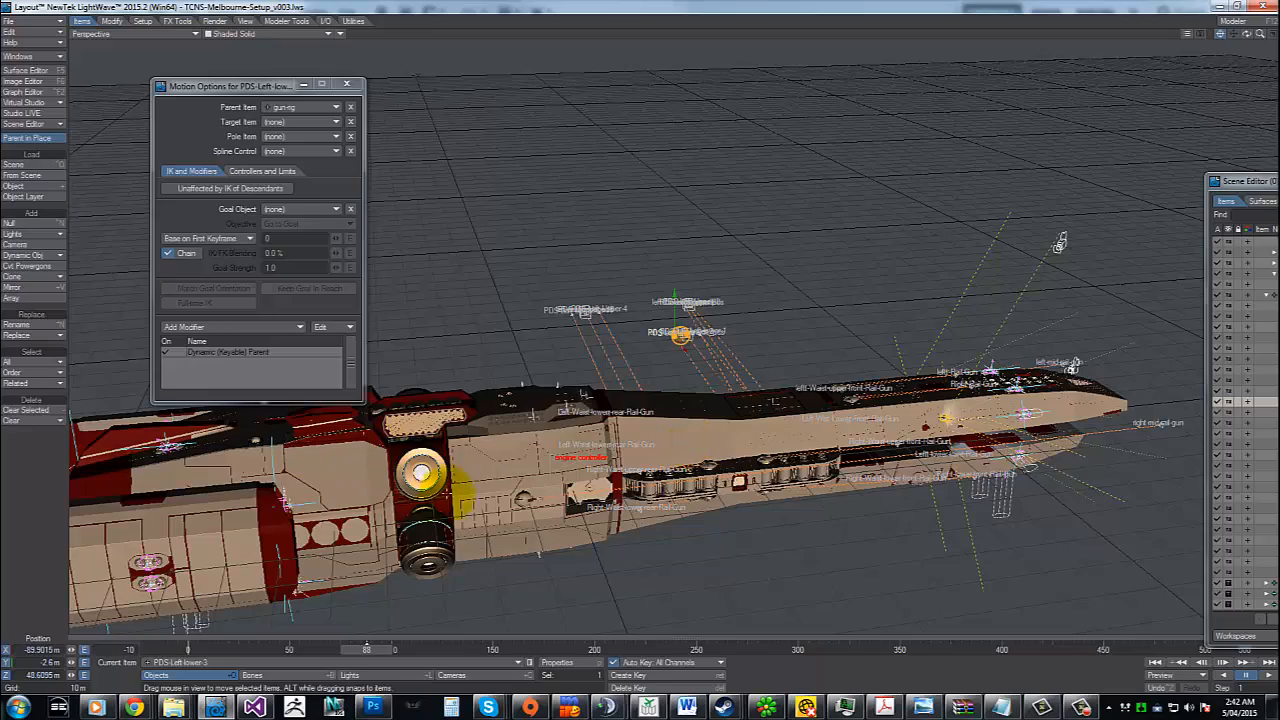
mouse_move(1236, 36)
mouse_down()
mouse_move(1248, 44)
mouse_move(529, 329)
mouse_move(423, 357)
mouse_move(651, 337)
mouse_move(634, 349)
mouse_move(1246, 115)
mouse_up()
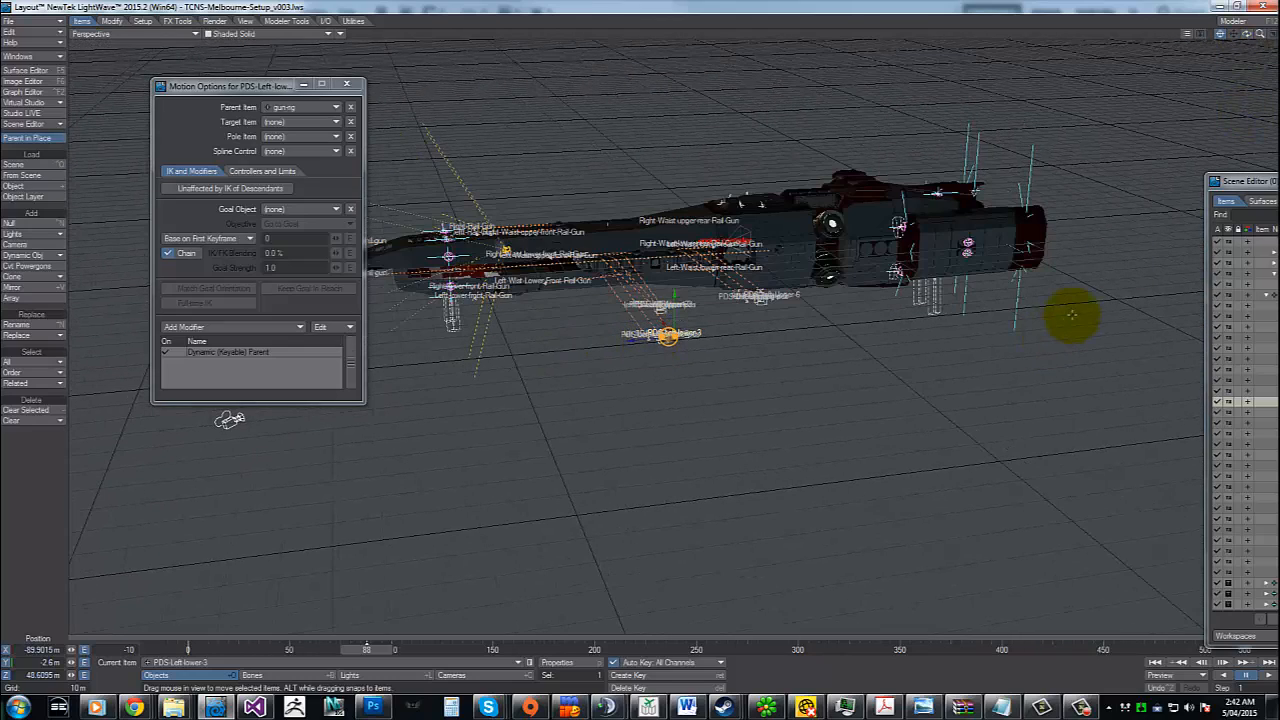